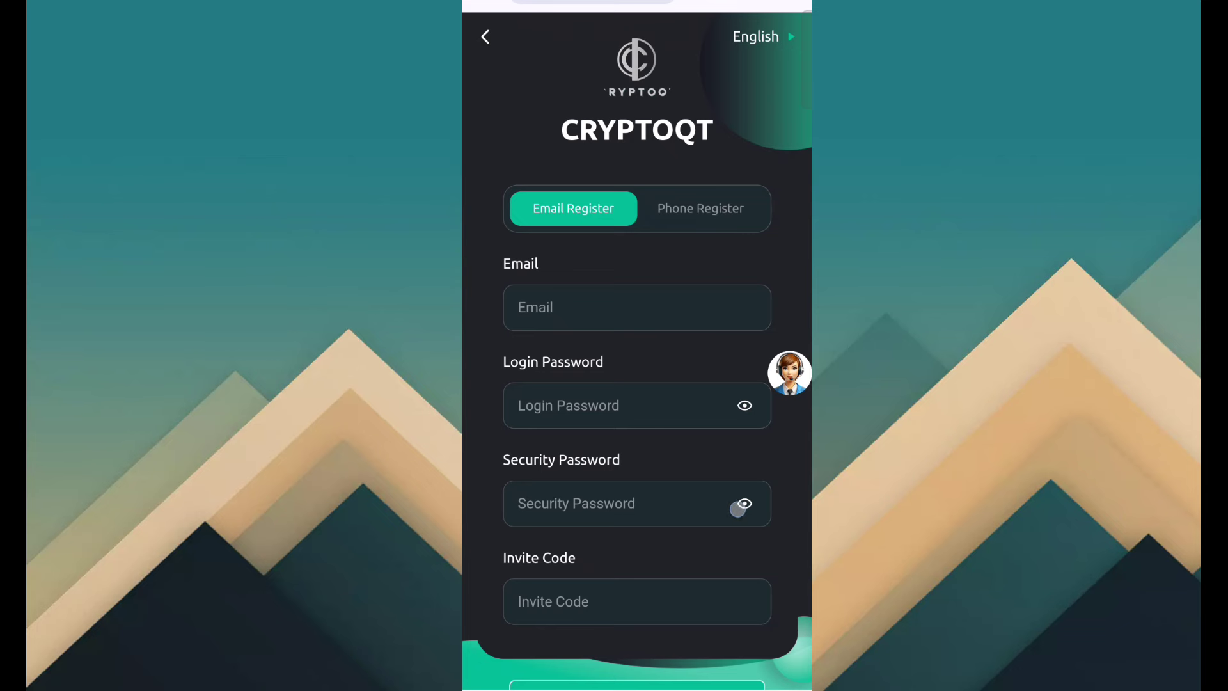
pyautogui.moveTo(736, 508); pyautogui.dragTo(740, 416)
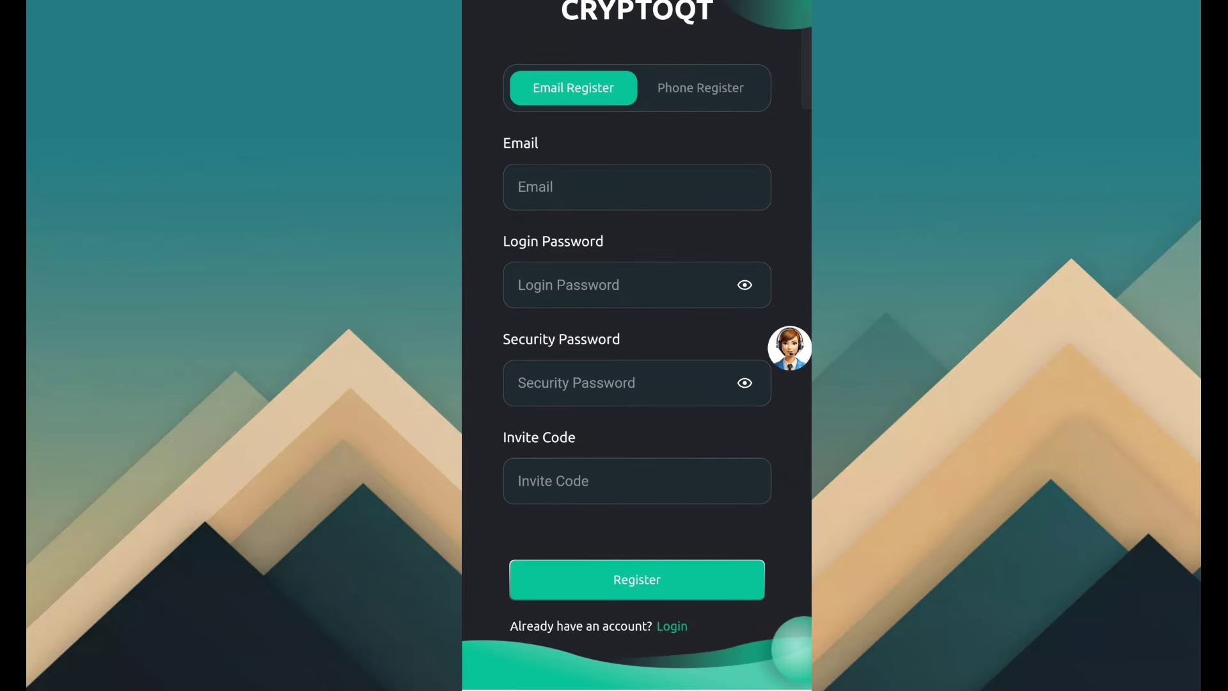
# - Use the 'Login' link under 'Already have an account?' to reach the login form
pyautogui.click(679, 626)
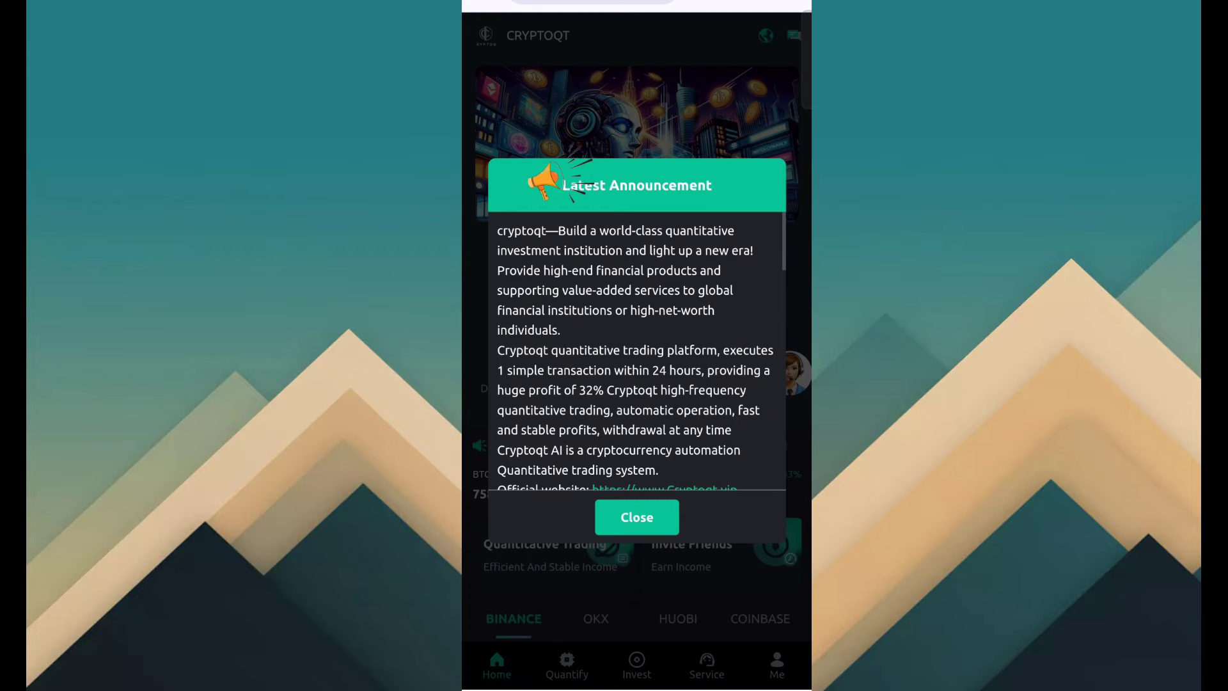
pyautogui.moveTo(651, 449); pyautogui.dragTo(651, 250)
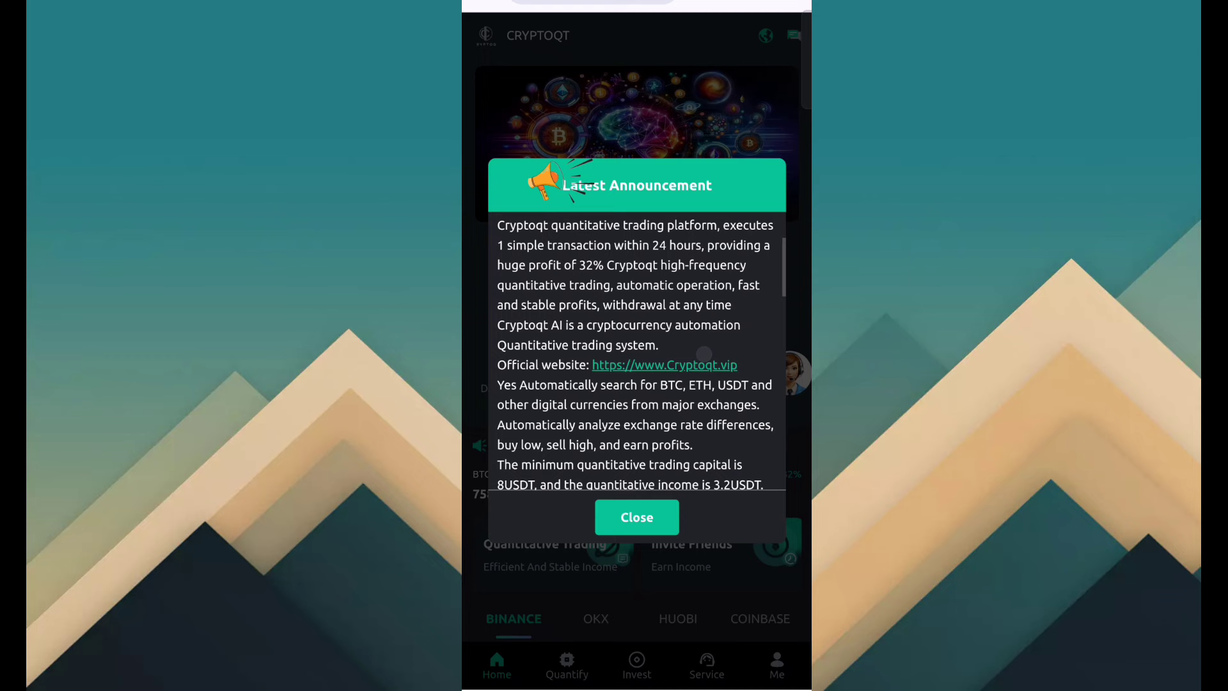
# - Close the announcement, check the 8 USDT total assets under Me, and return Home
pyautogui.moveTo(729, 451); pyautogui.dragTo(725, 331)
pyautogui.click(637, 517)
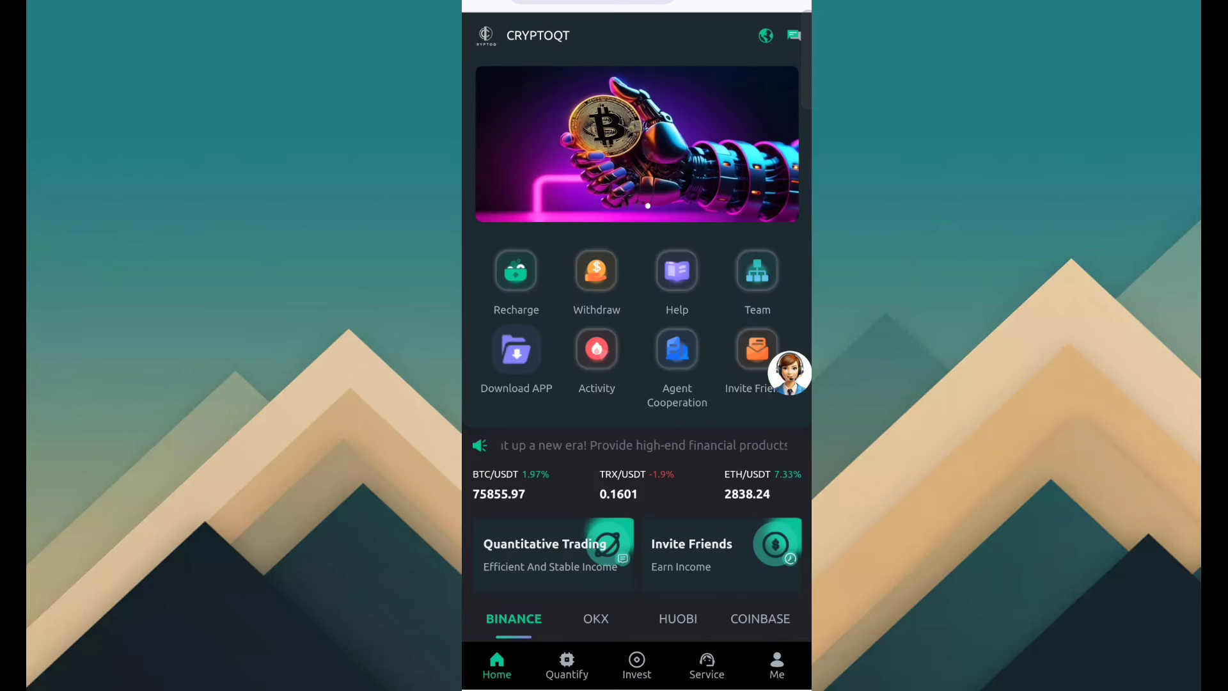
pyautogui.click(776, 664)
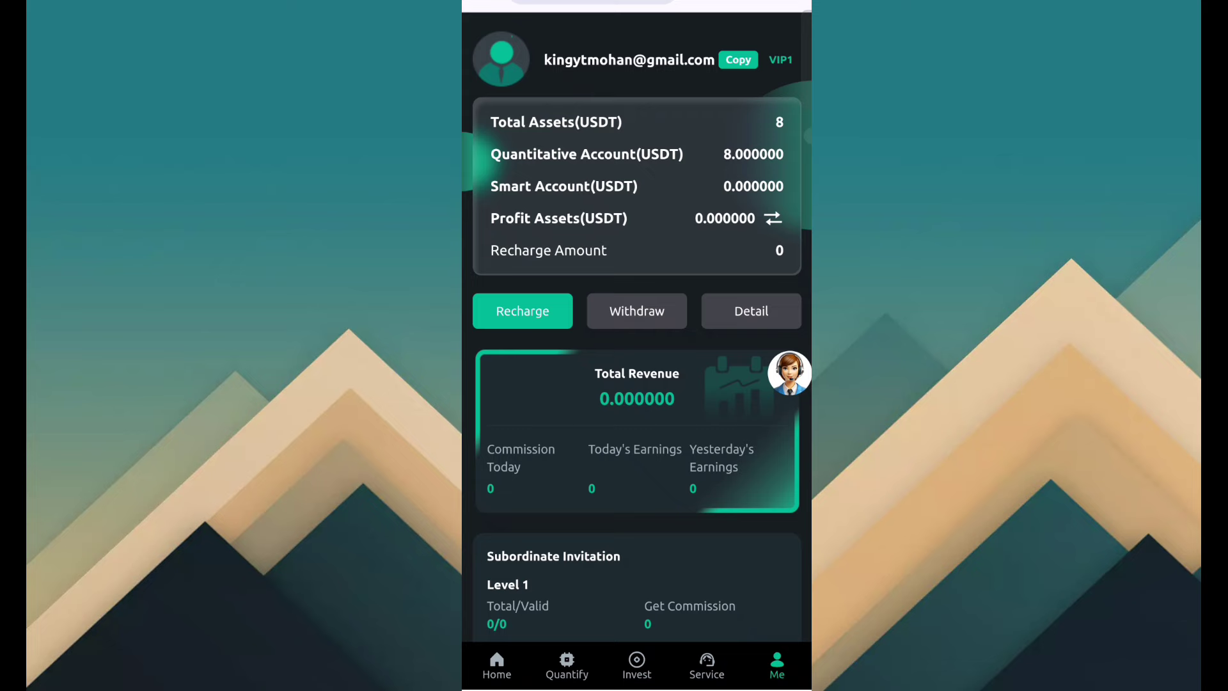
pyautogui.moveTo(731, 109); pyautogui.dragTo(756, 111)
pyautogui.click(495, 664)
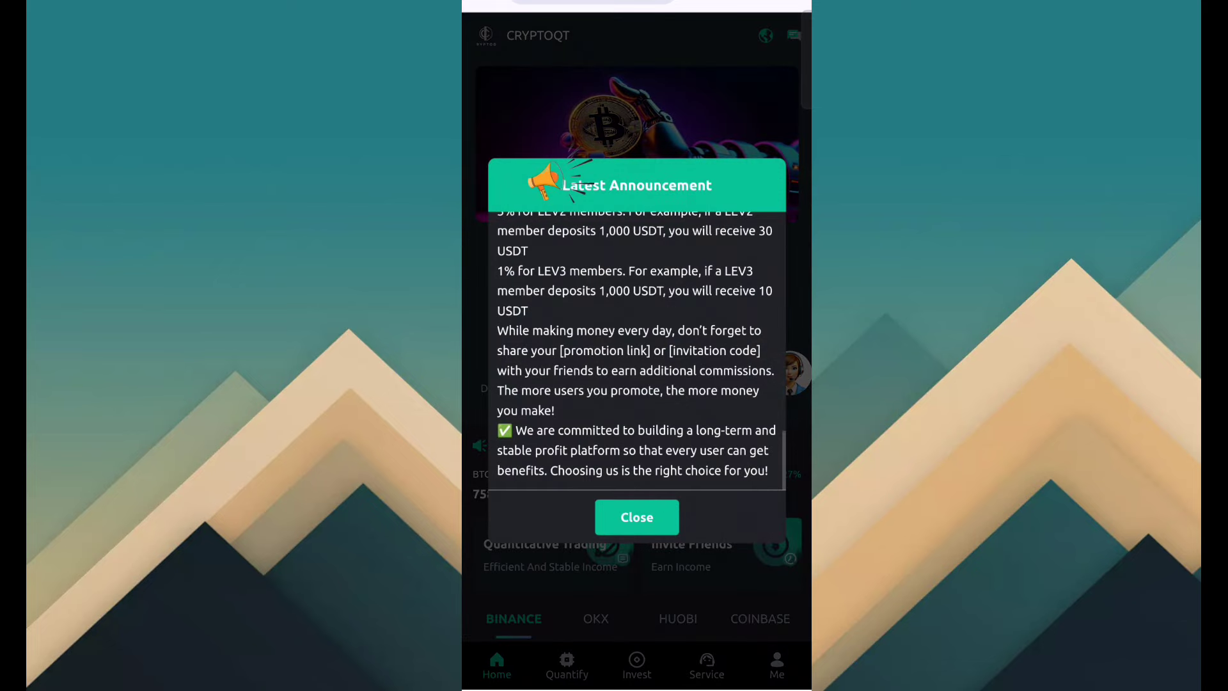
pyautogui.click(635, 517)
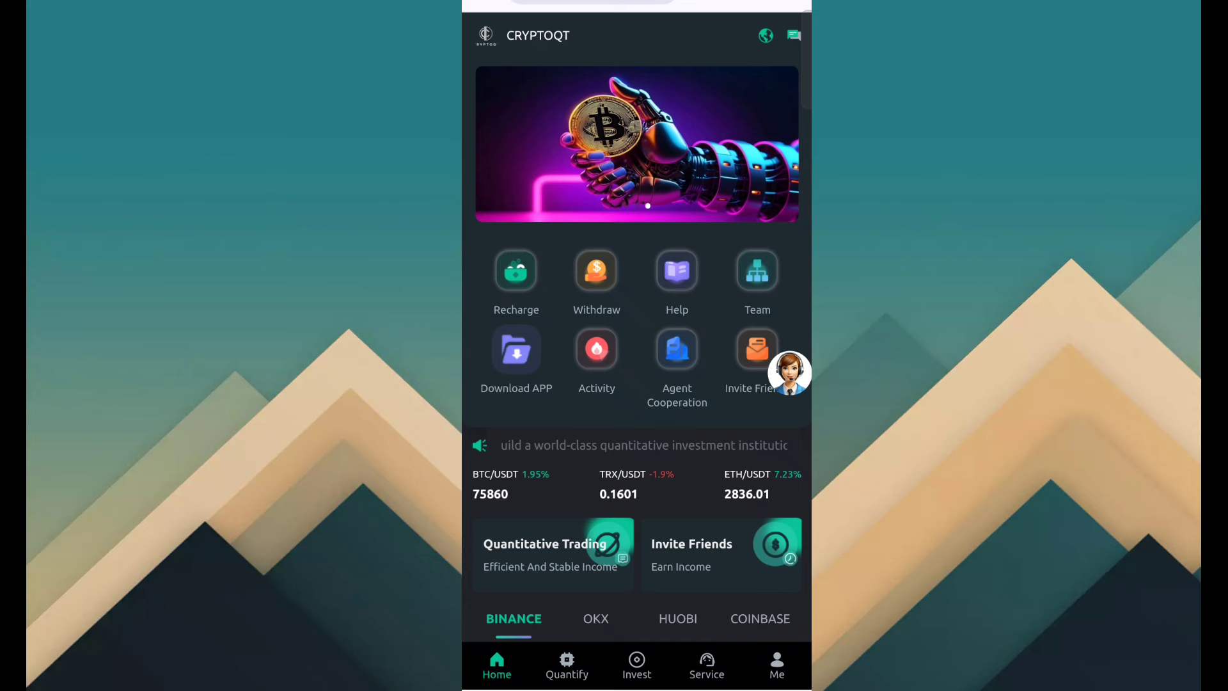
# - Copy the TRC20-USDT recharge address for the Quantitative Account
pyautogui.click(516, 278)
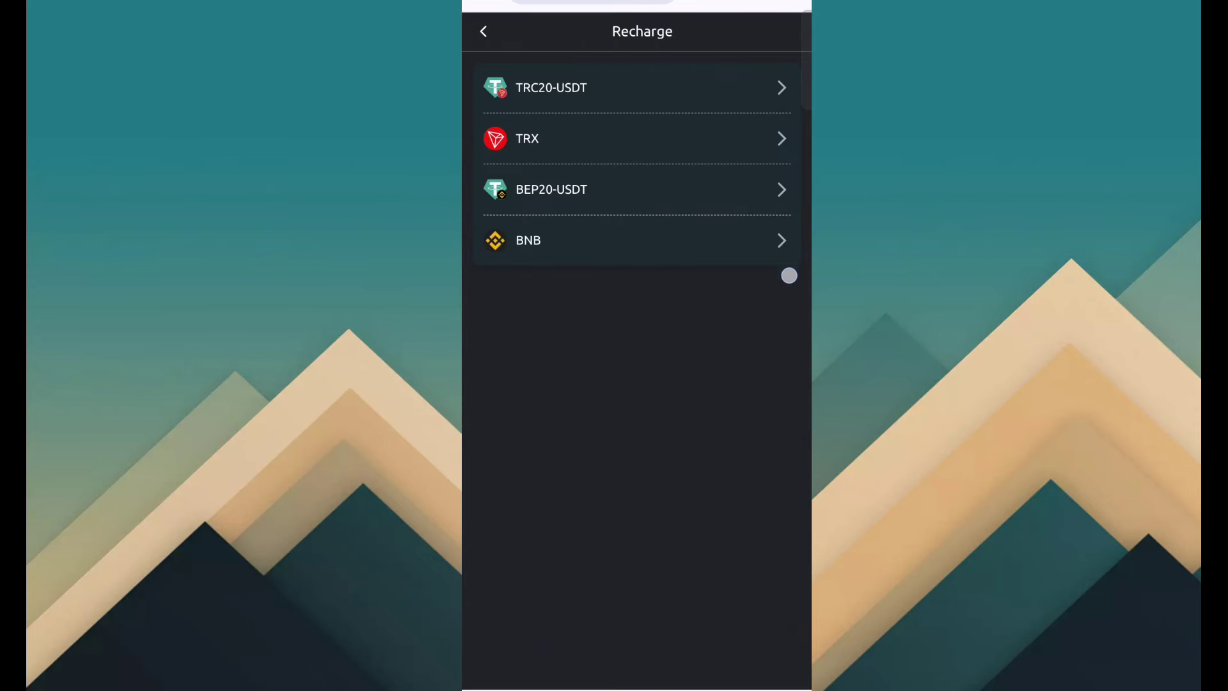
pyautogui.click(552, 88)
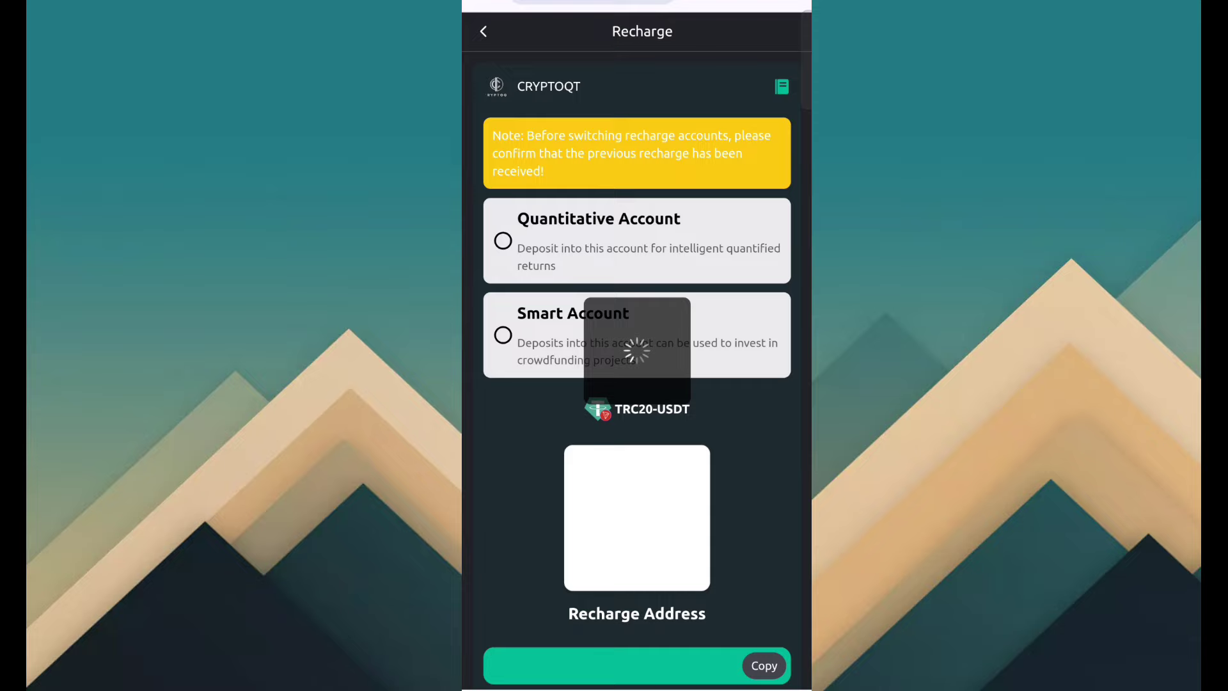
pyautogui.scroll(-1, 636, 384)
pyautogui.click(763, 593)
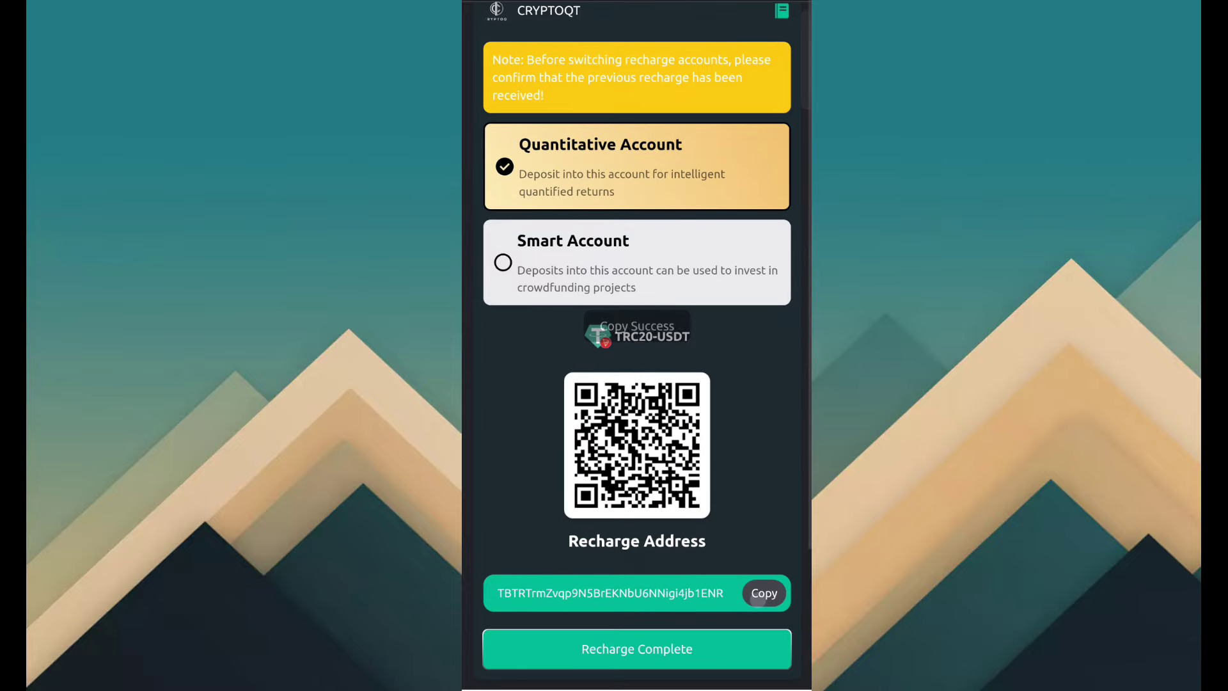
# - Launch TronLink Pro from the phone home screen and view the USDT asset
pyautogui.press('Home')
pyautogui.moveTo(729, 384); pyautogui.dragTo(538, 384)
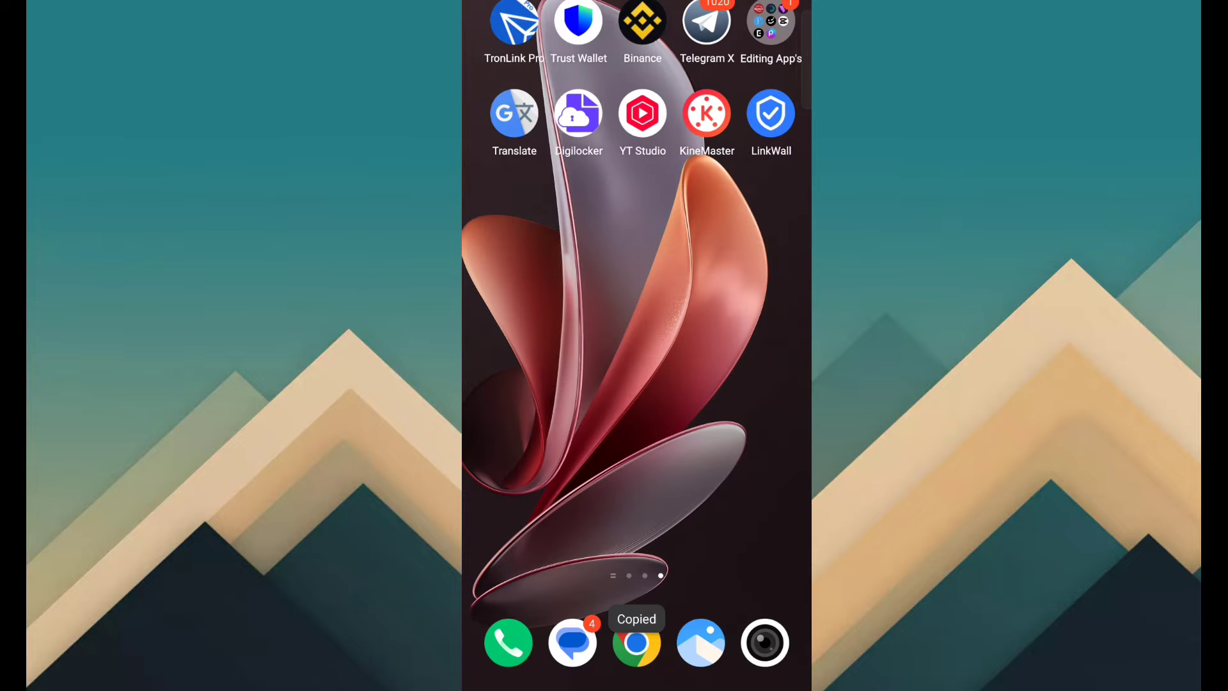
pyautogui.click(575, 28)
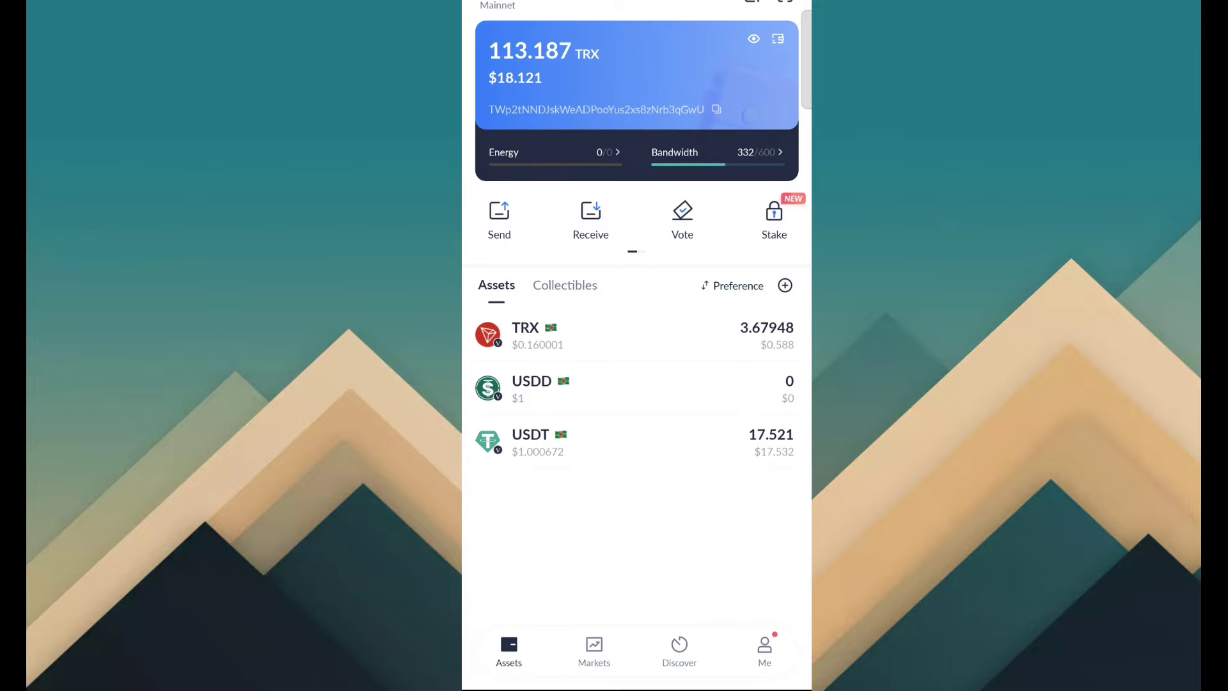
pyautogui.click(537, 442)
# - Start a USDT send with the pasted CRYPTOQT deposit address as the receiving account
pyautogui.click(547, 661)
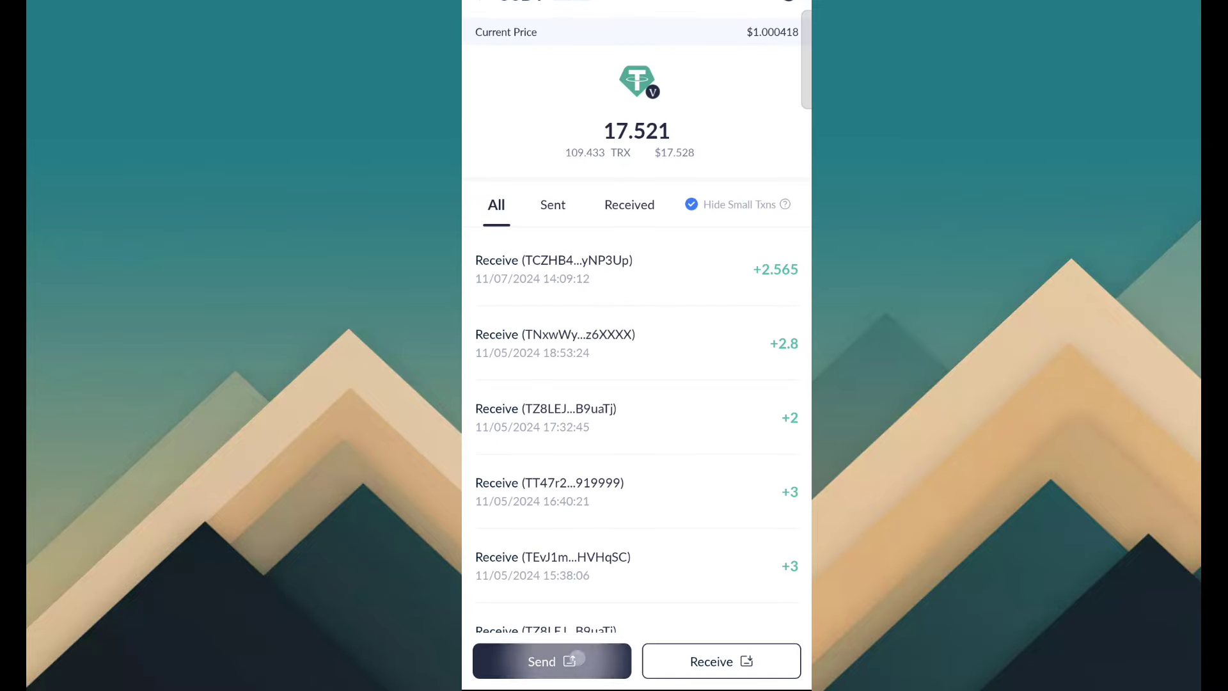
pyautogui.click(762, 84)
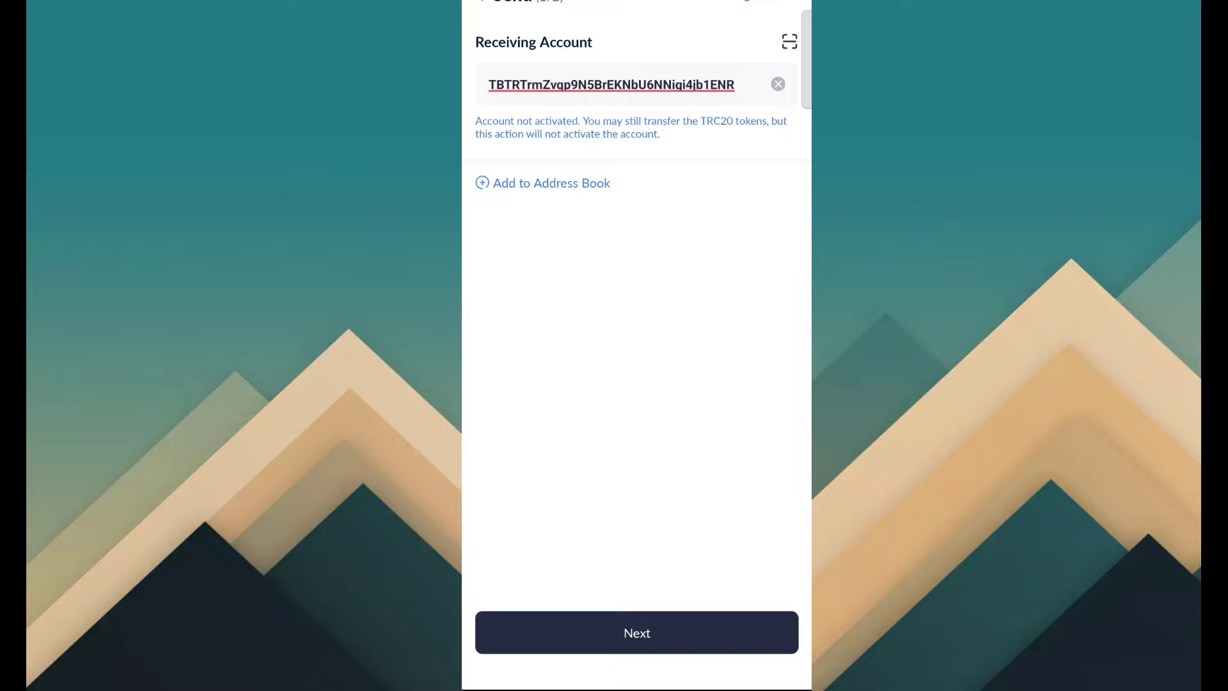
pyautogui.click(636, 631)
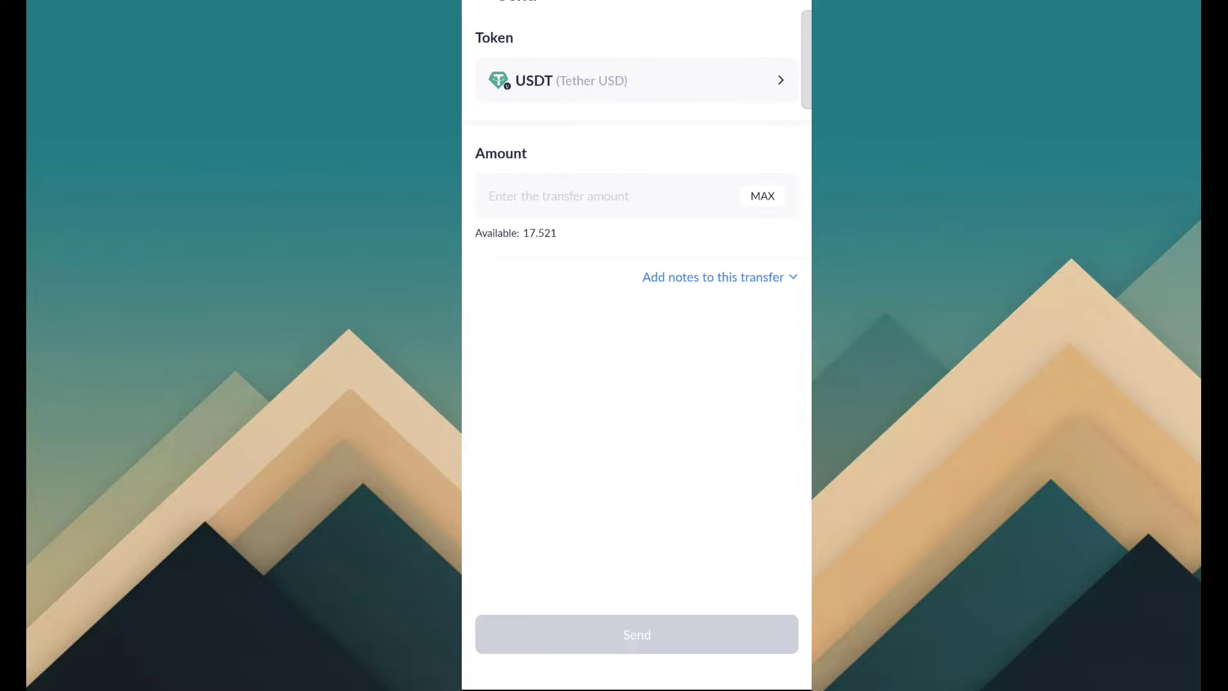
pyautogui.click(707, 653)
# - Read the TRC20-USDT recharge notes, then back out without depositing
pyautogui.click(637, 384)
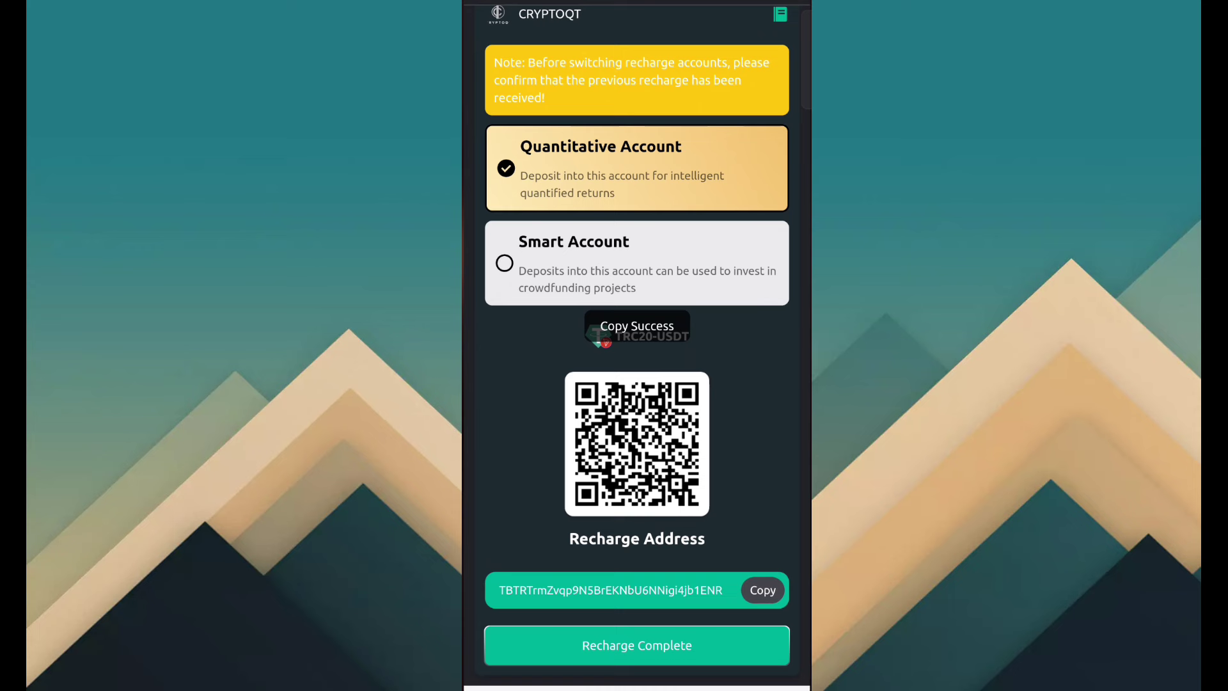
pyautogui.scroll(-3, 656, 579)
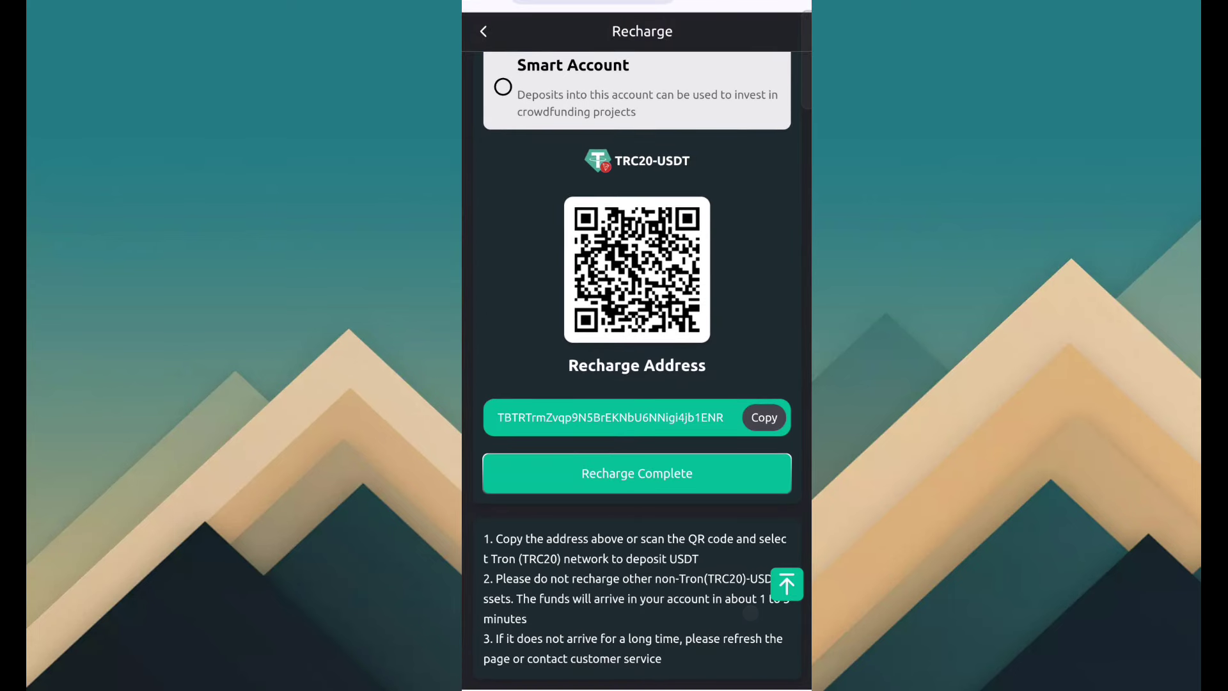
pyautogui.press('Escape')
pyautogui.press('Escape')
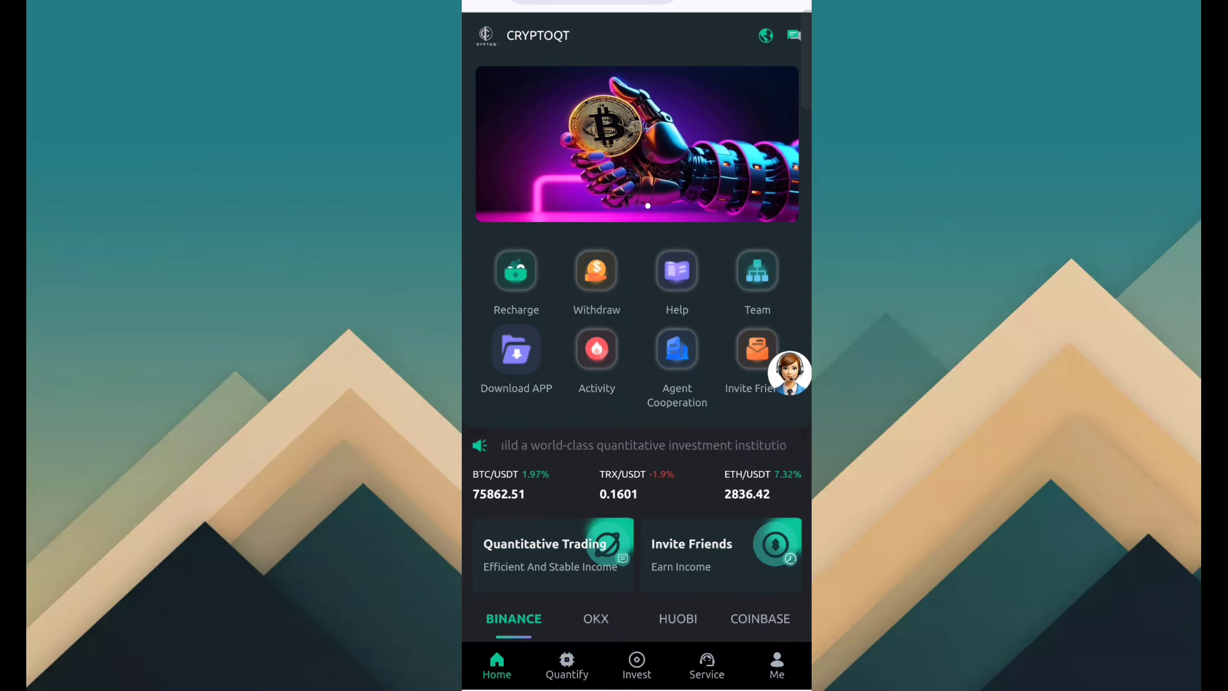
# - Browse the VIP1–VIP9 cards and partner exchanges, then start the Bitcoin quantify task
pyautogui.click(567, 665)
pyautogui.scroll(-3, 636, 346)
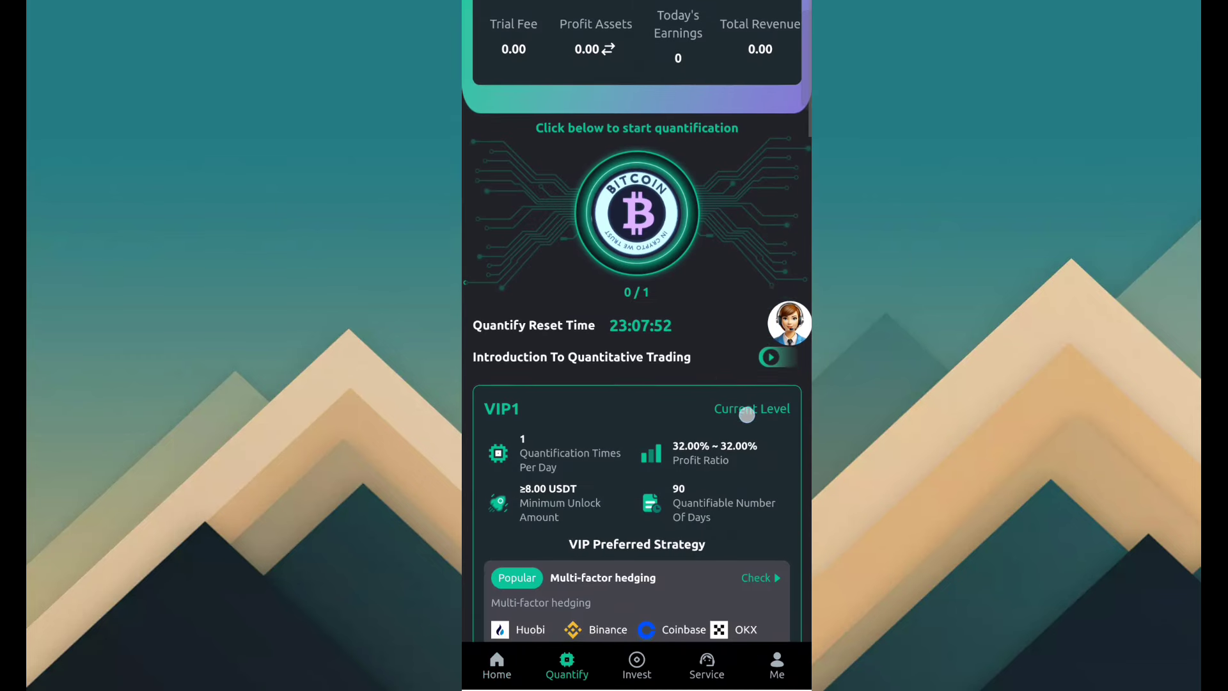
pyautogui.scroll(-2, 636, 346)
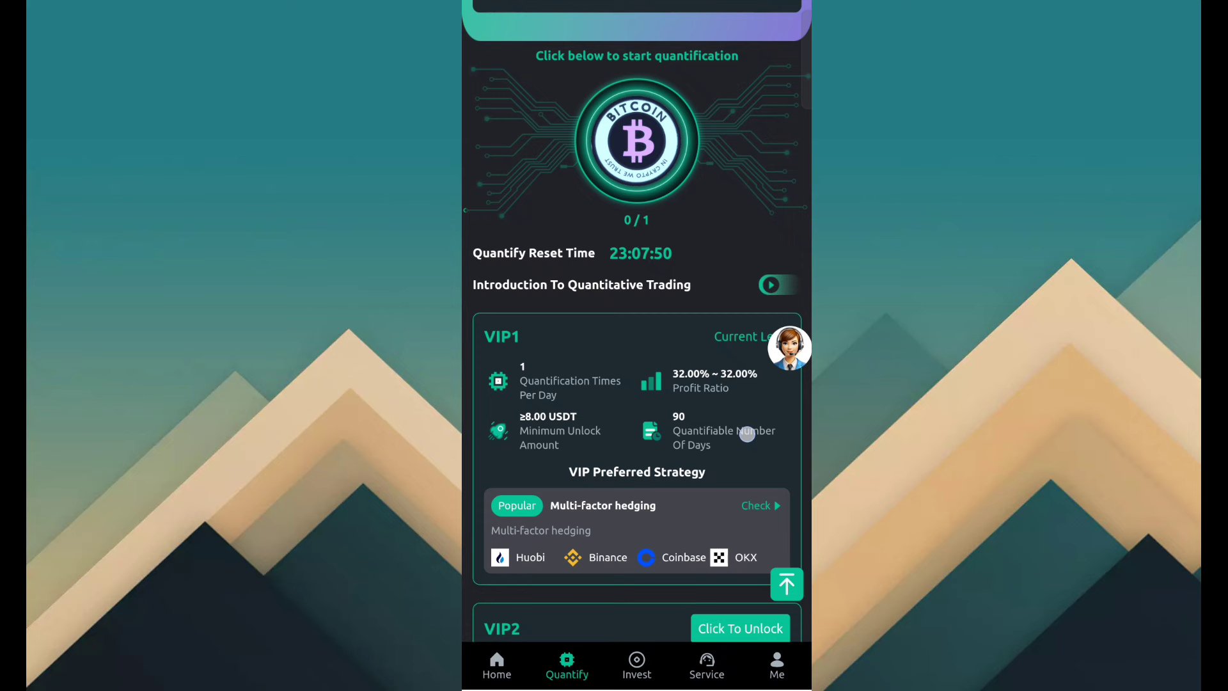
pyautogui.scroll(-2, 751, 422)
pyautogui.scroll(-3, 750, 422)
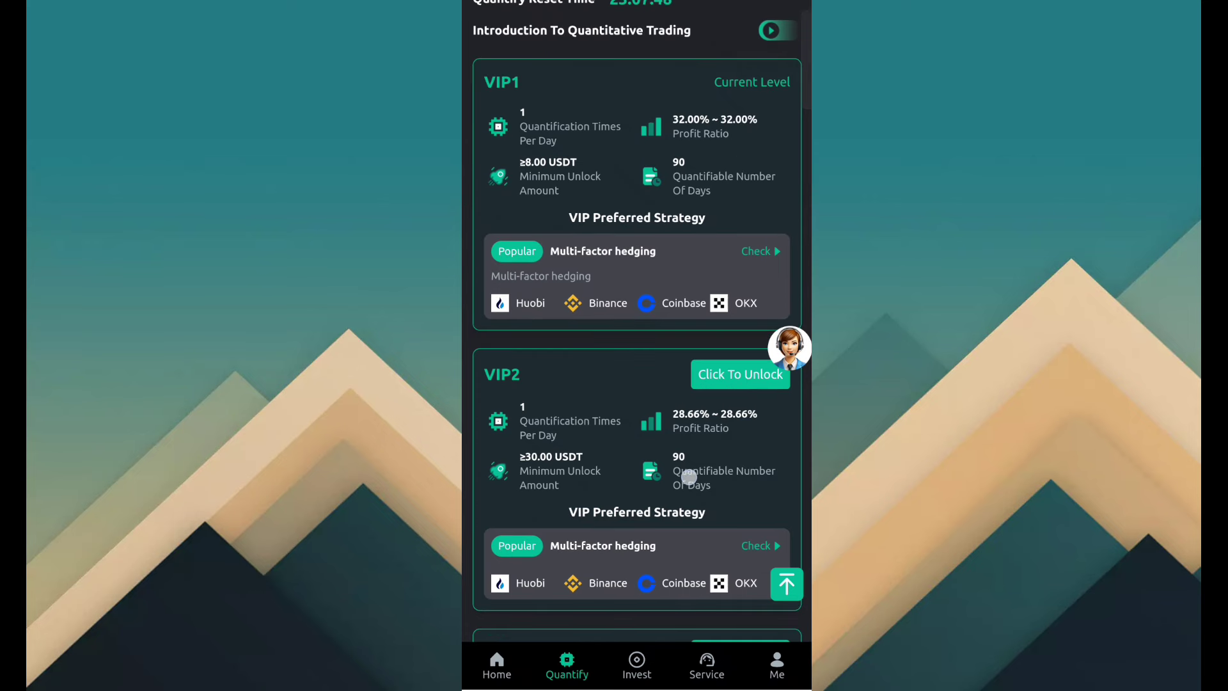
pyautogui.scroll(-2, 759, 463)
pyautogui.scroll(-1, 748, 447)
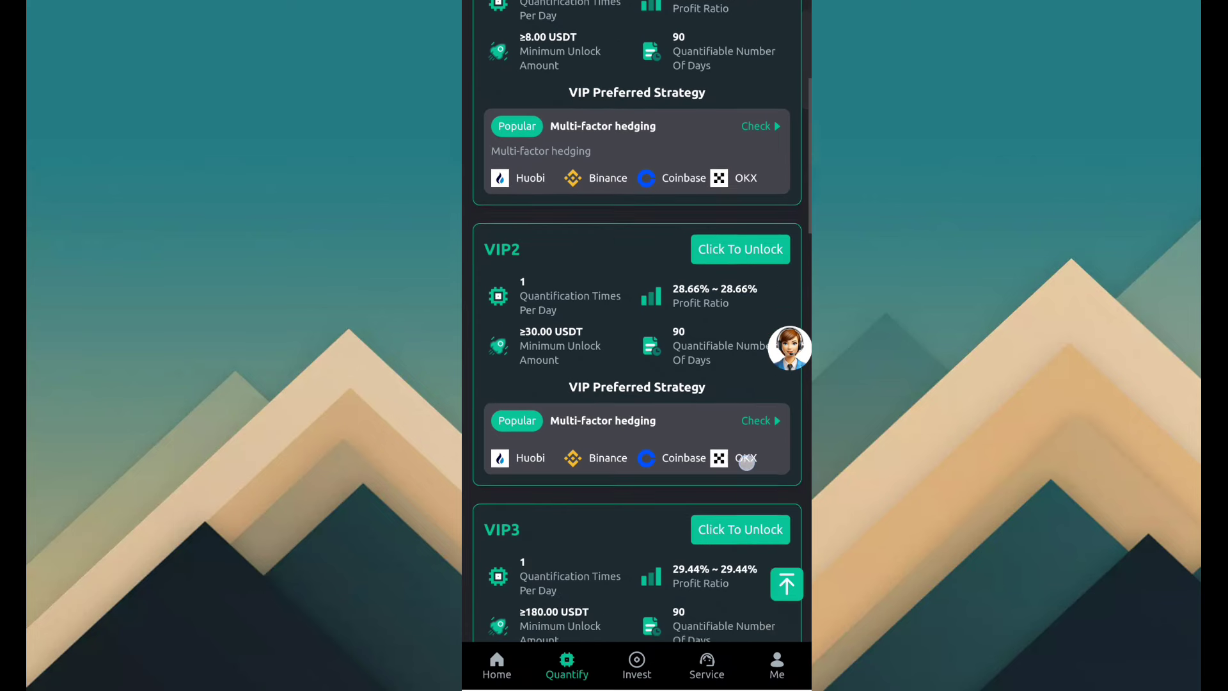
pyautogui.scroll(-1, 748, 447)
pyautogui.scroll(-2, 750, 437)
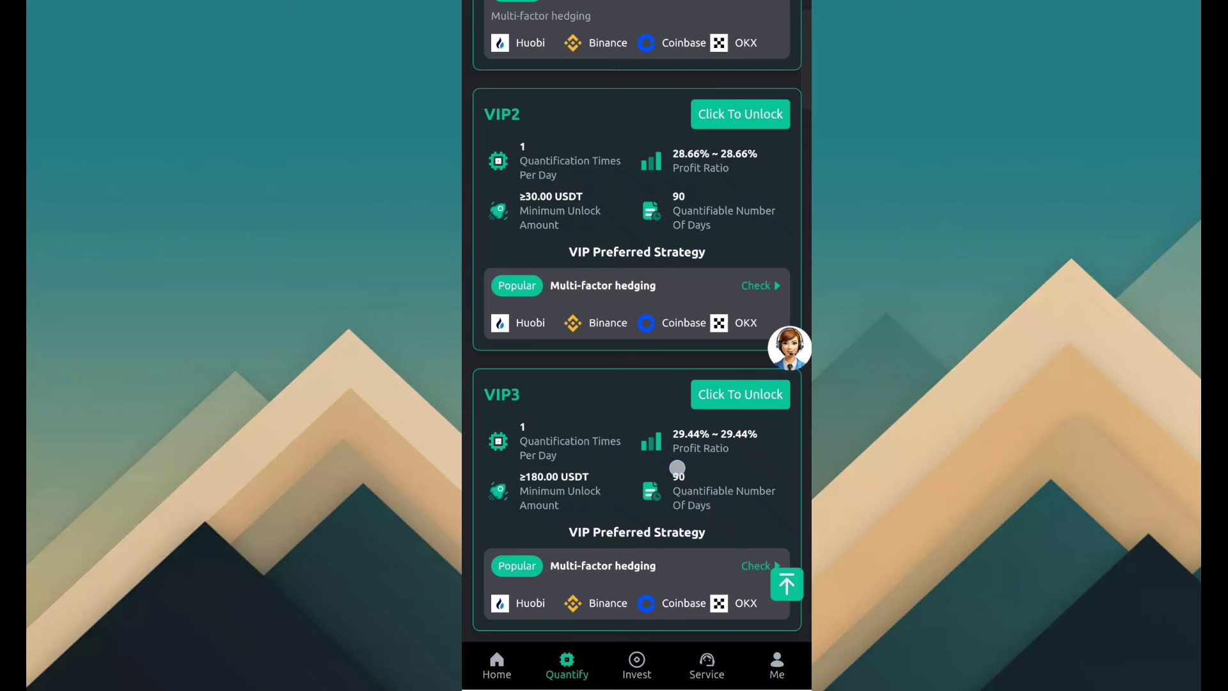
pyautogui.scroll(-3, 751, 498)
pyautogui.scroll(-1, 748, 470)
pyautogui.scroll(-2, 744, 454)
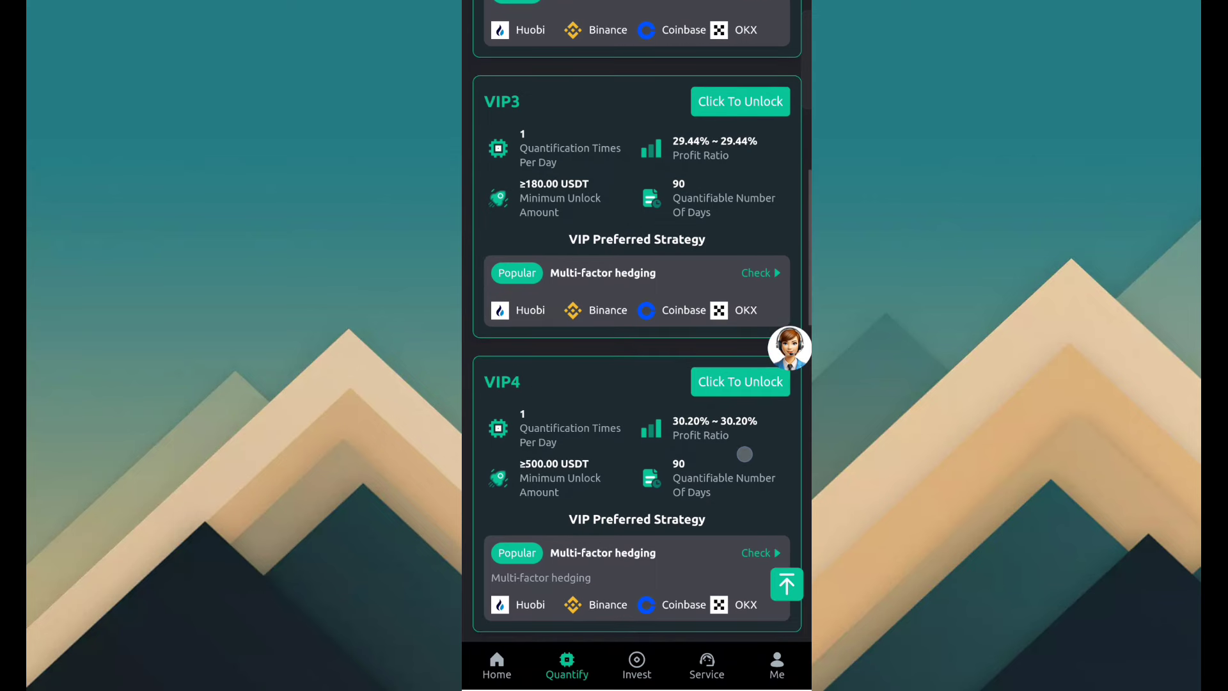
pyautogui.scroll(-1, 739, 467)
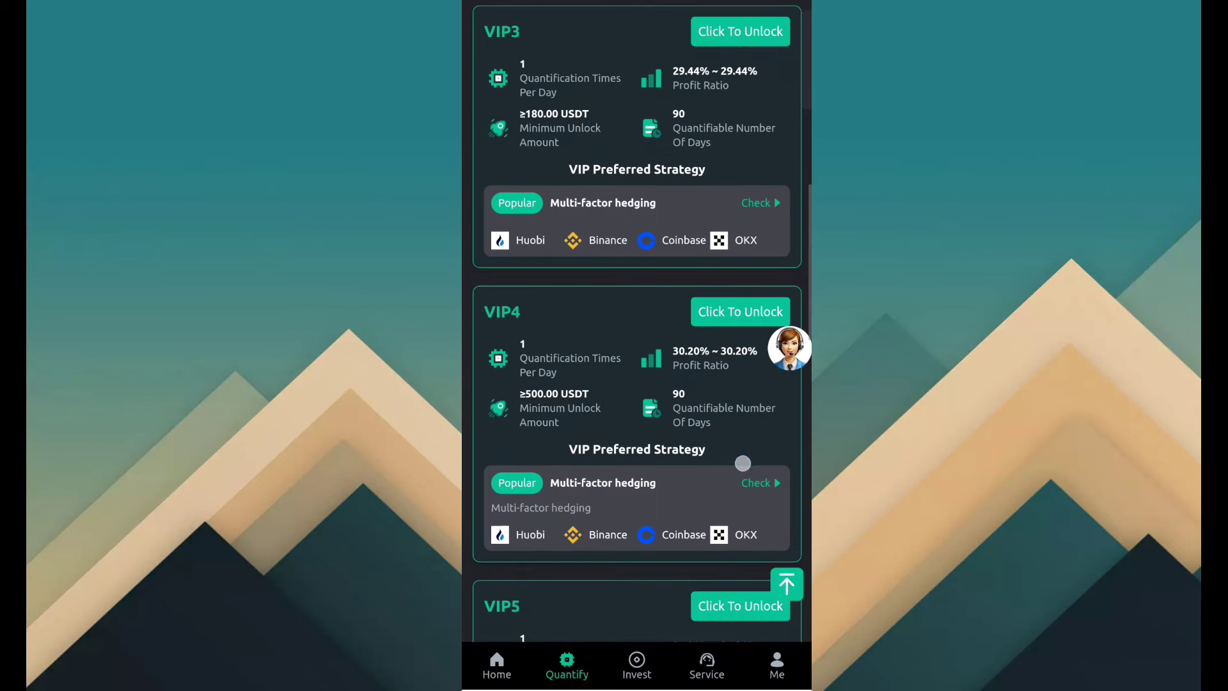
pyautogui.scroll(-2, 757, 425)
pyautogui.scroll(-3, 751, 438)
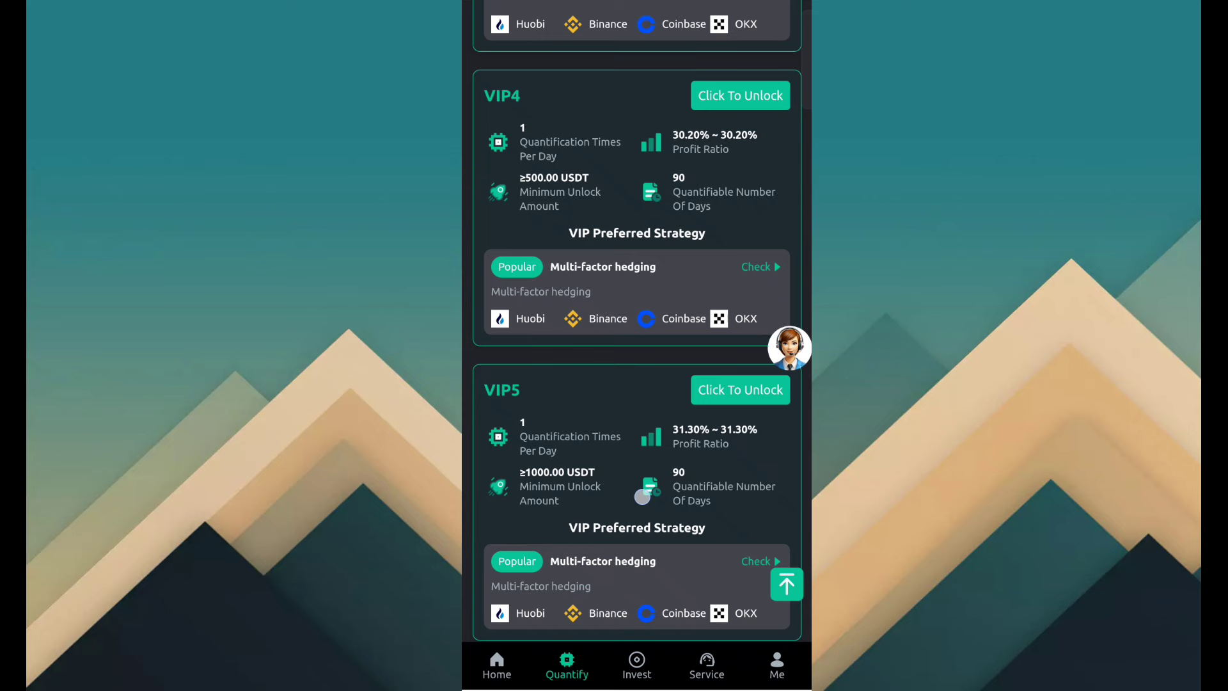
pyautogui.scroll(-3, 755, 460)
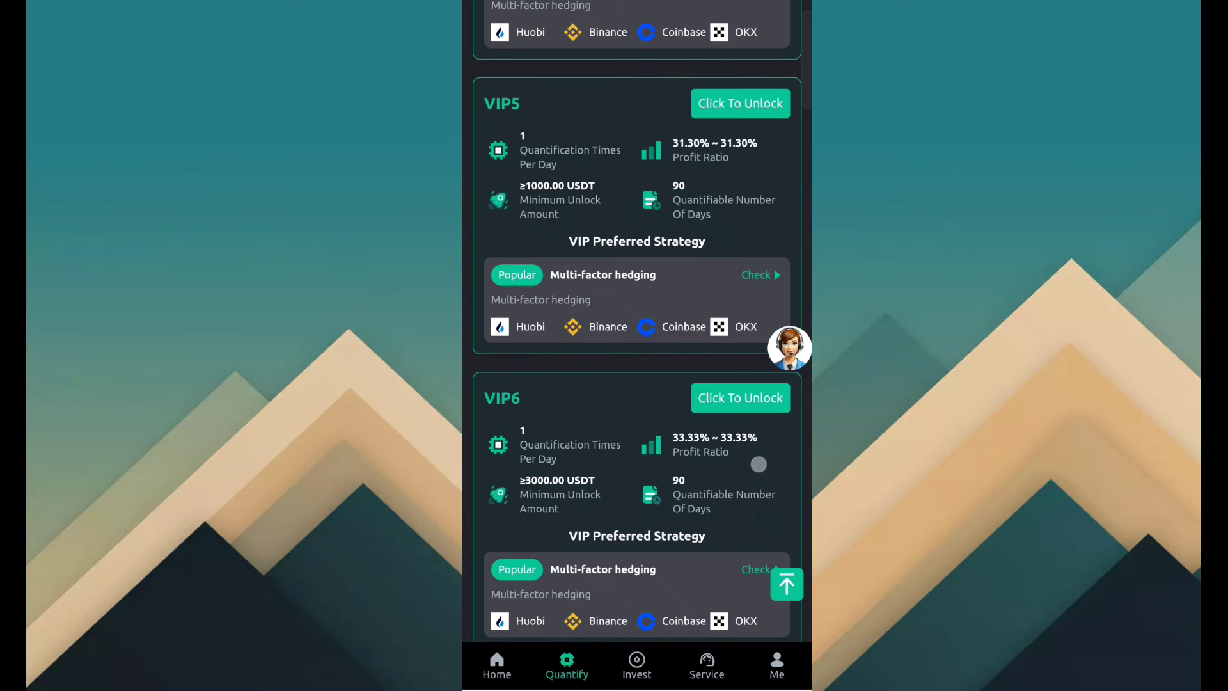
pyautogui.scroll(-3, 758, 464)
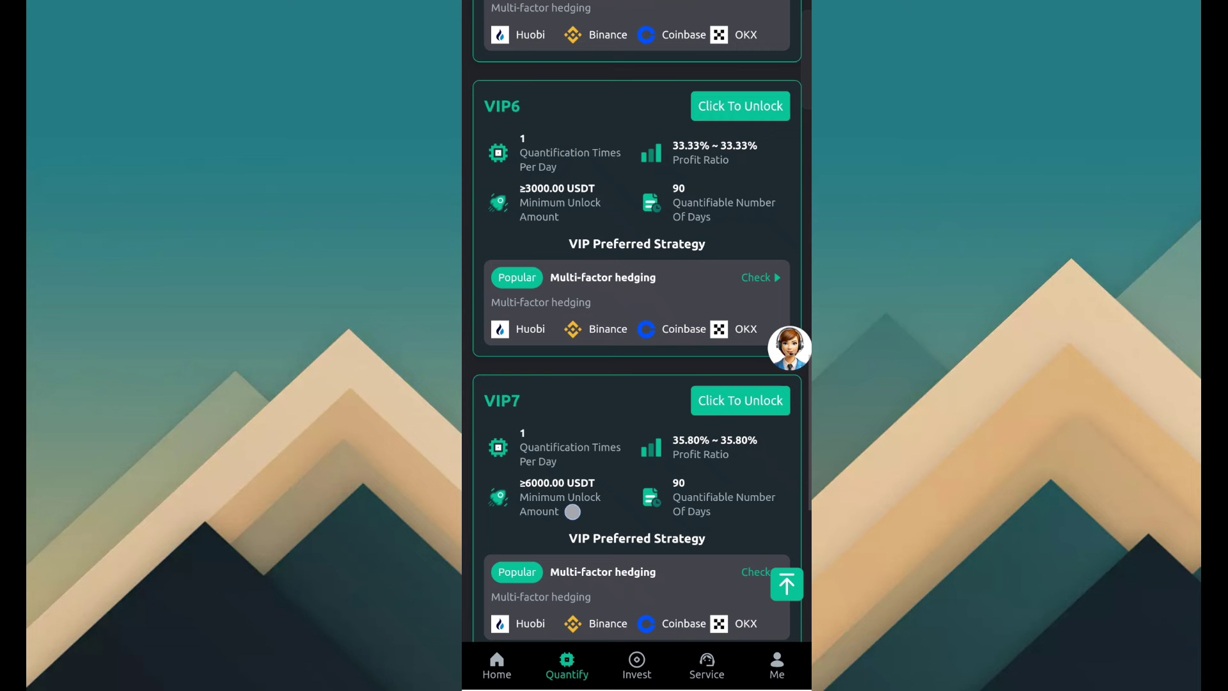
pyautogui.scroll(-3, 719, 481)
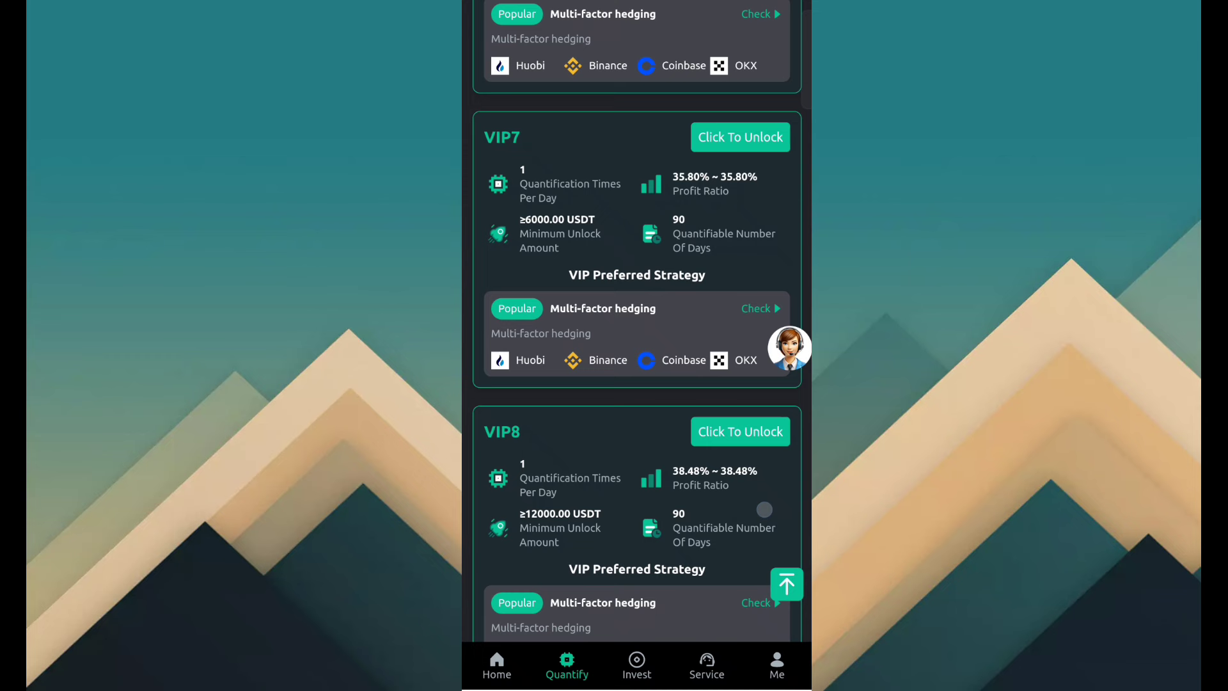
pyautogui.scroll(-4, 764, 509)
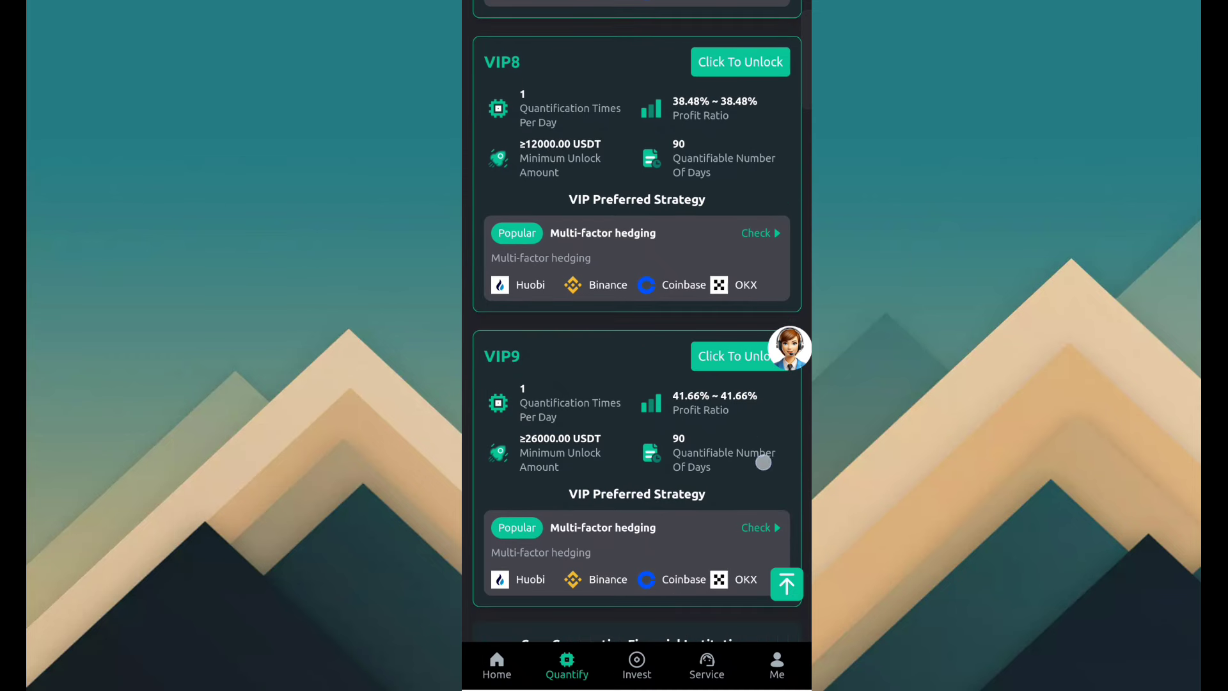
pyautogui.scroll(-1, 748, 441)
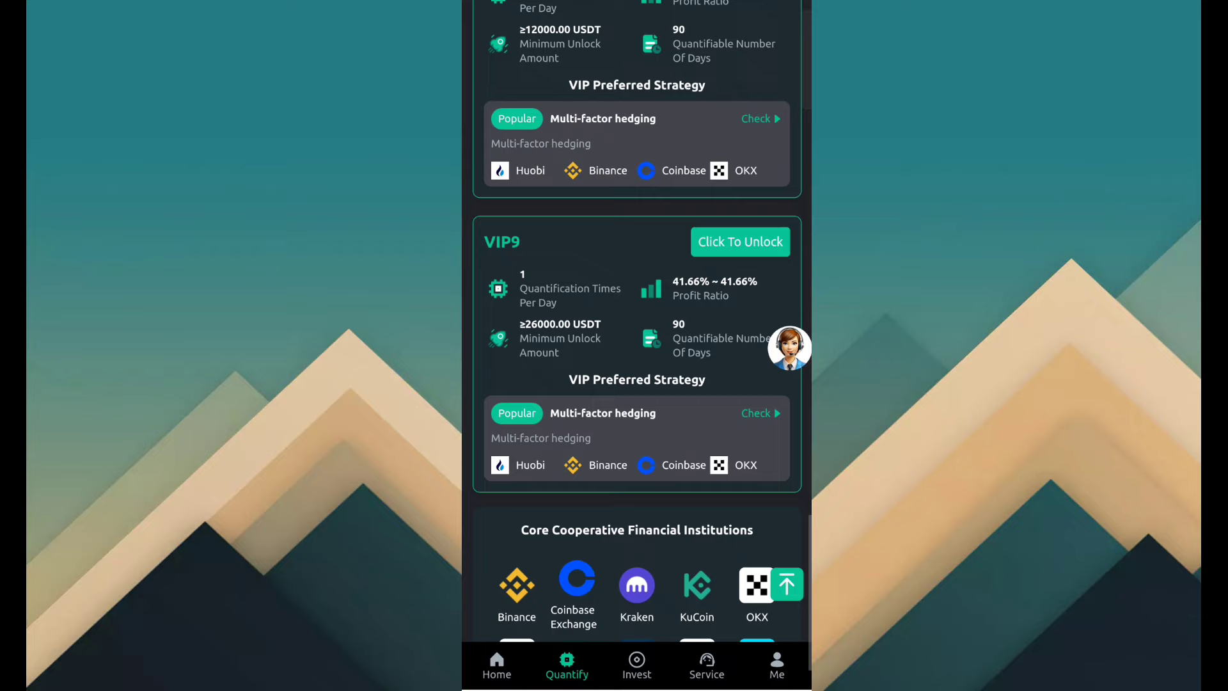
pyautogui.scroll(-1, 638, 384)
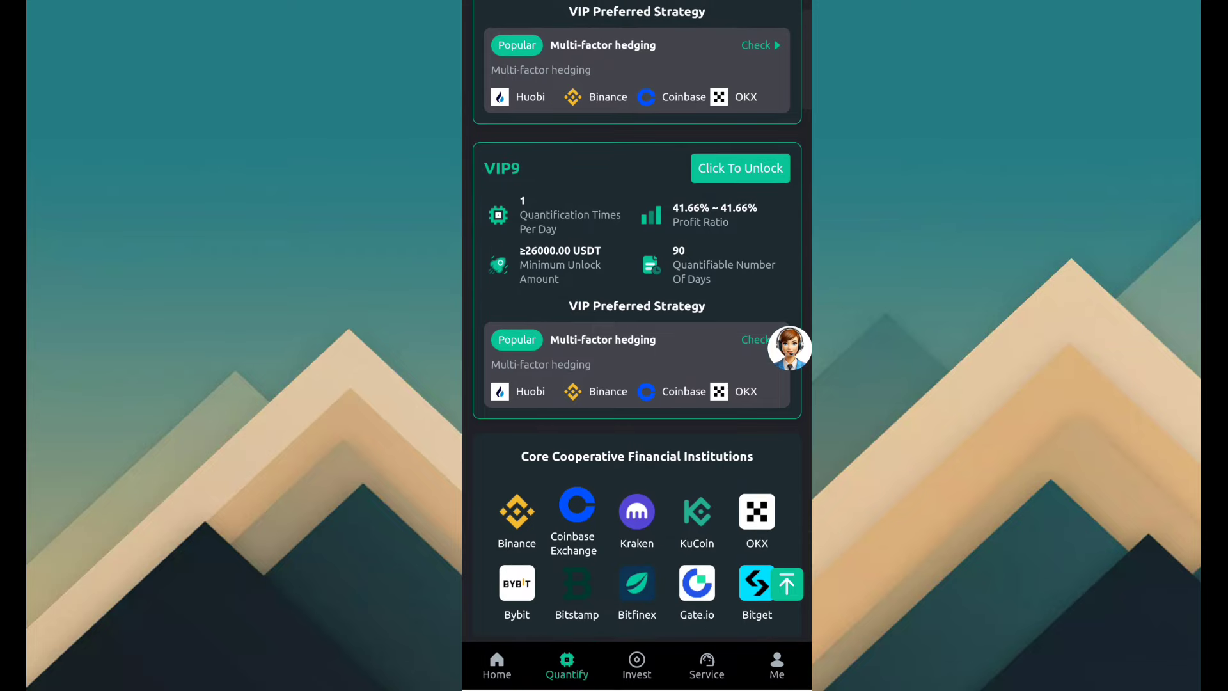
pyautogui.click(786, 584)
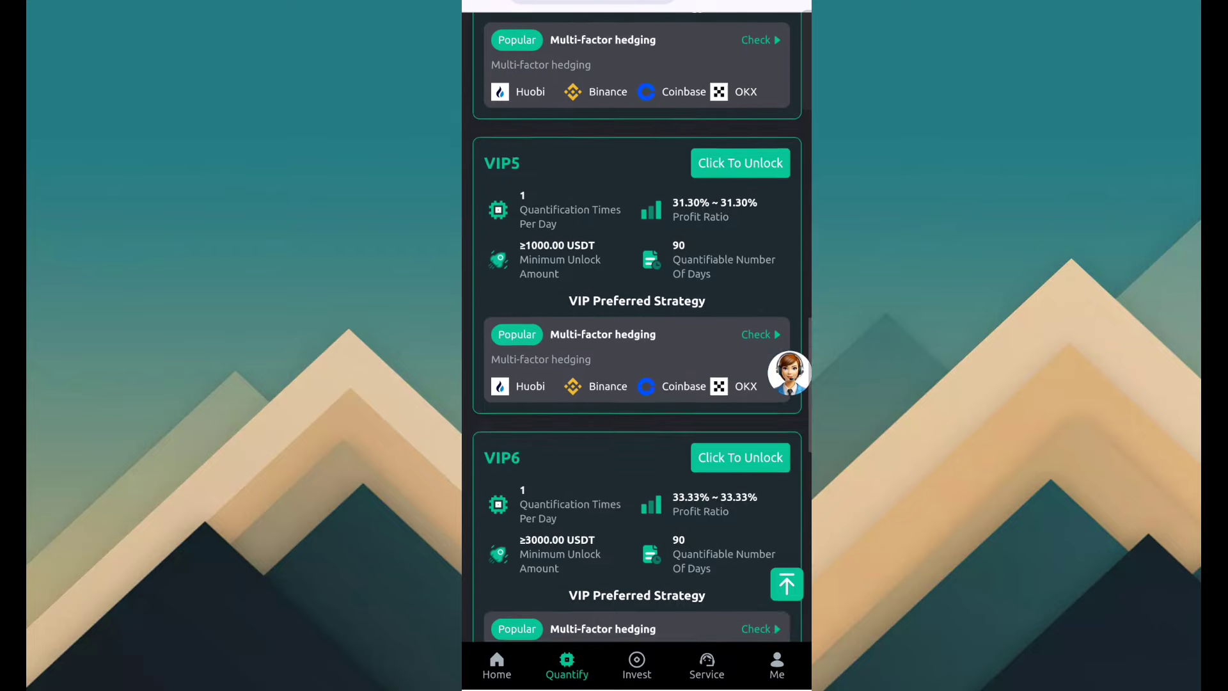
pyautogui.click(637, 356)
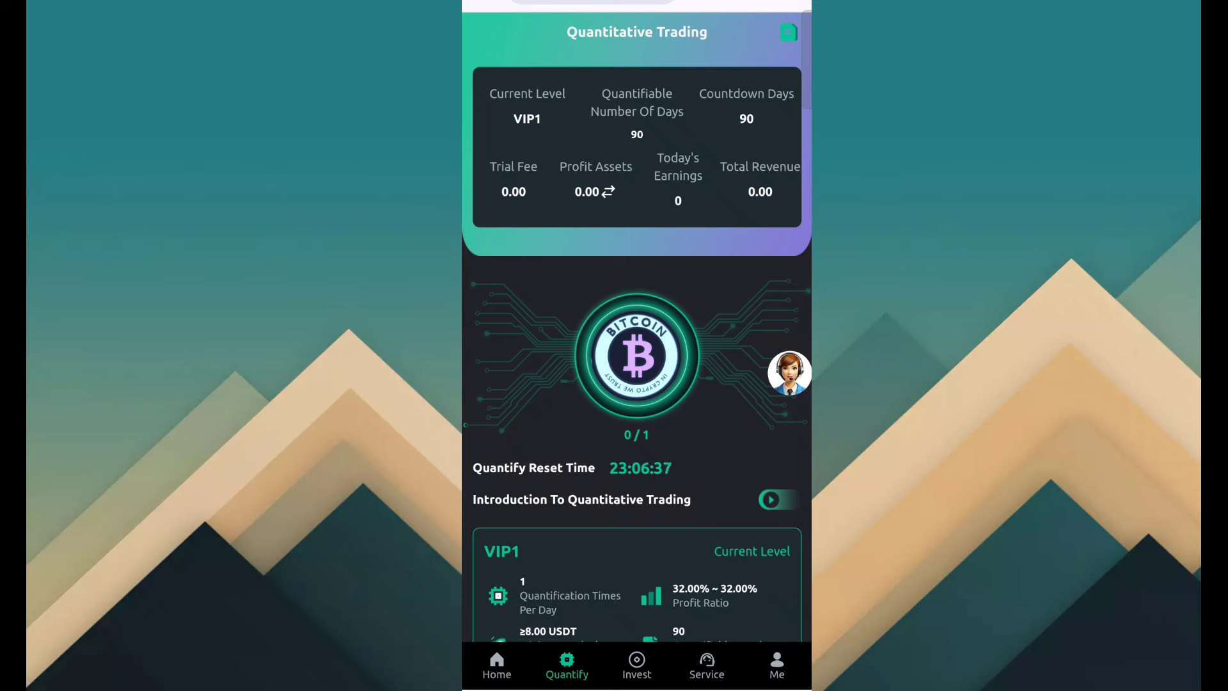
pyautogui.scroll(-3, 636, 384)
# - Run today's Bitcoin quantification, earning 2.5088 USDT, and close the benefits notice
pyautogui.click(664, 250)
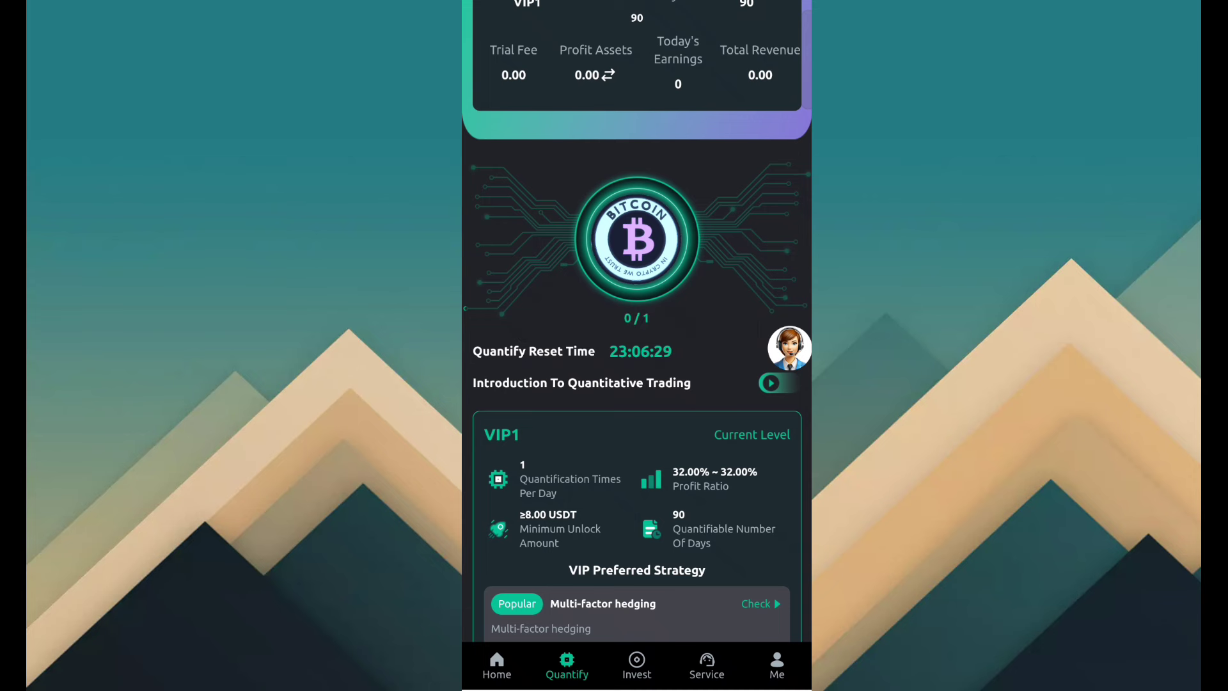
pyautogui.scroll(-3, 735, 487)
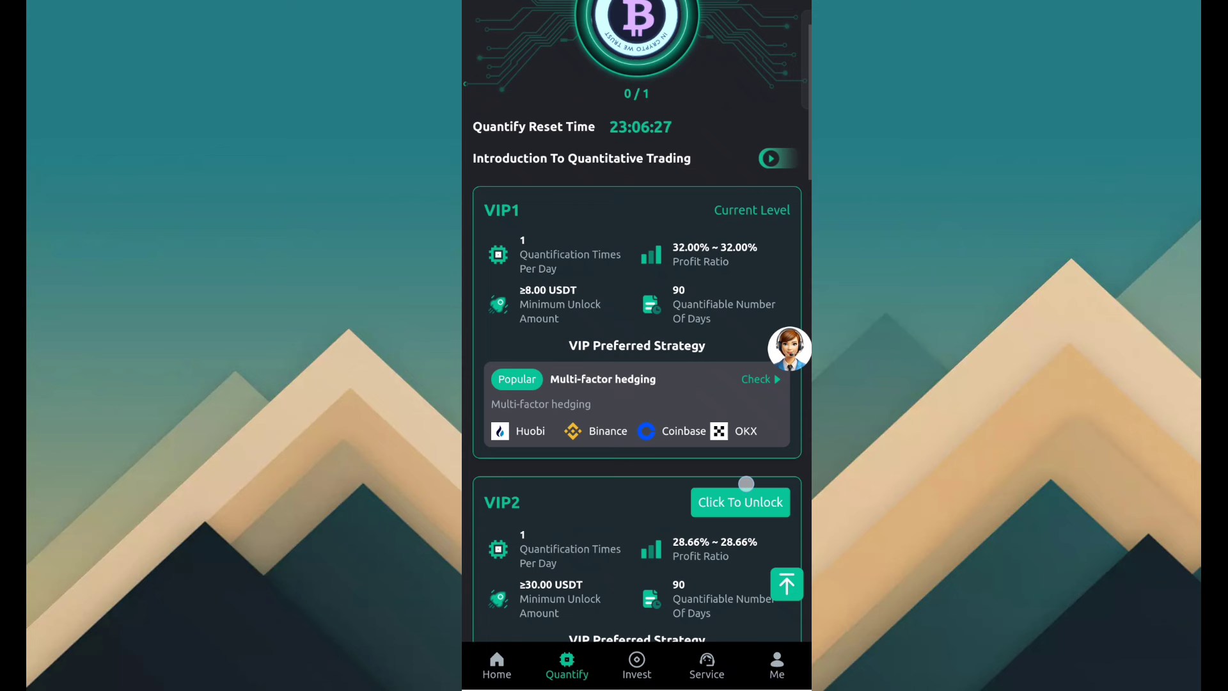
pyautogui.scroll(5, 745, 493)
pyautogui.scroll(-2, 729, 458)
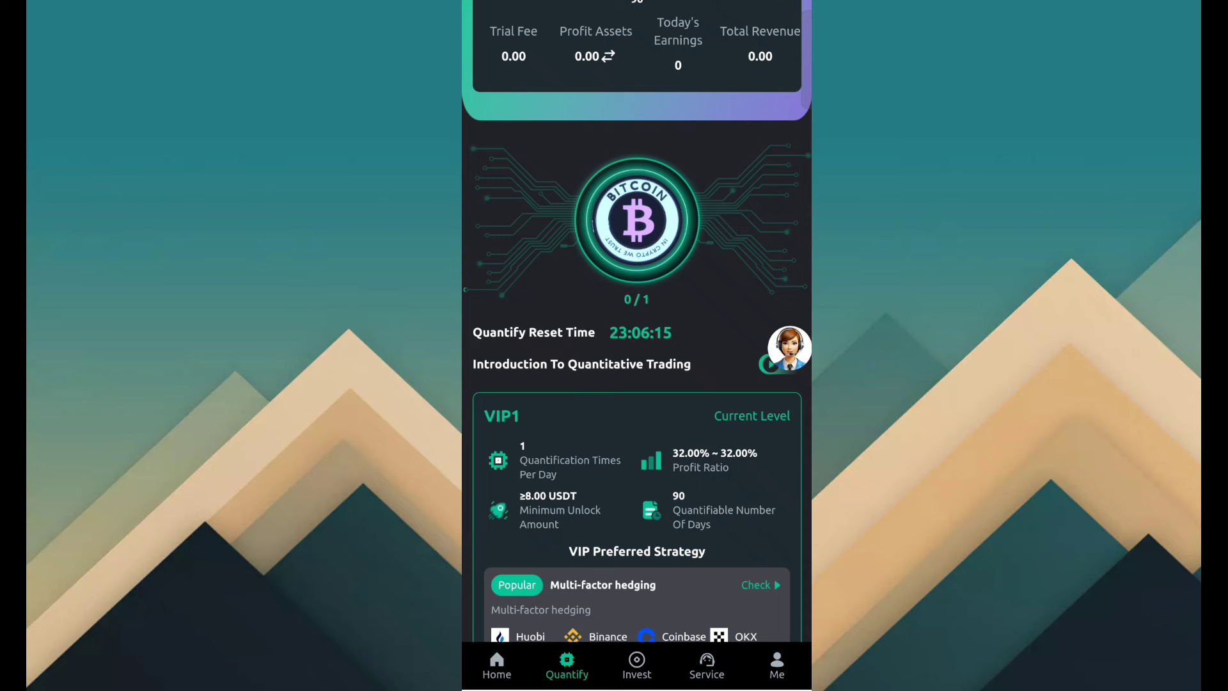
pyautogui.scroll(1, 636, 345)
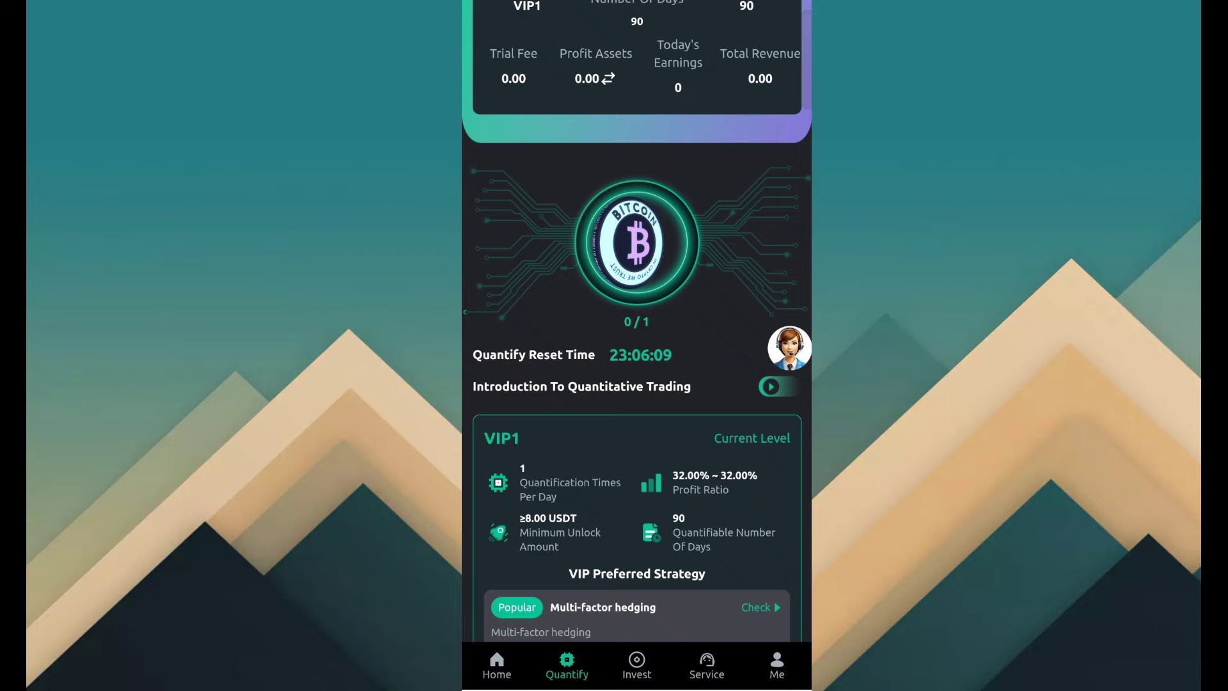
pyautogui.scroll(-2, 743, 434)
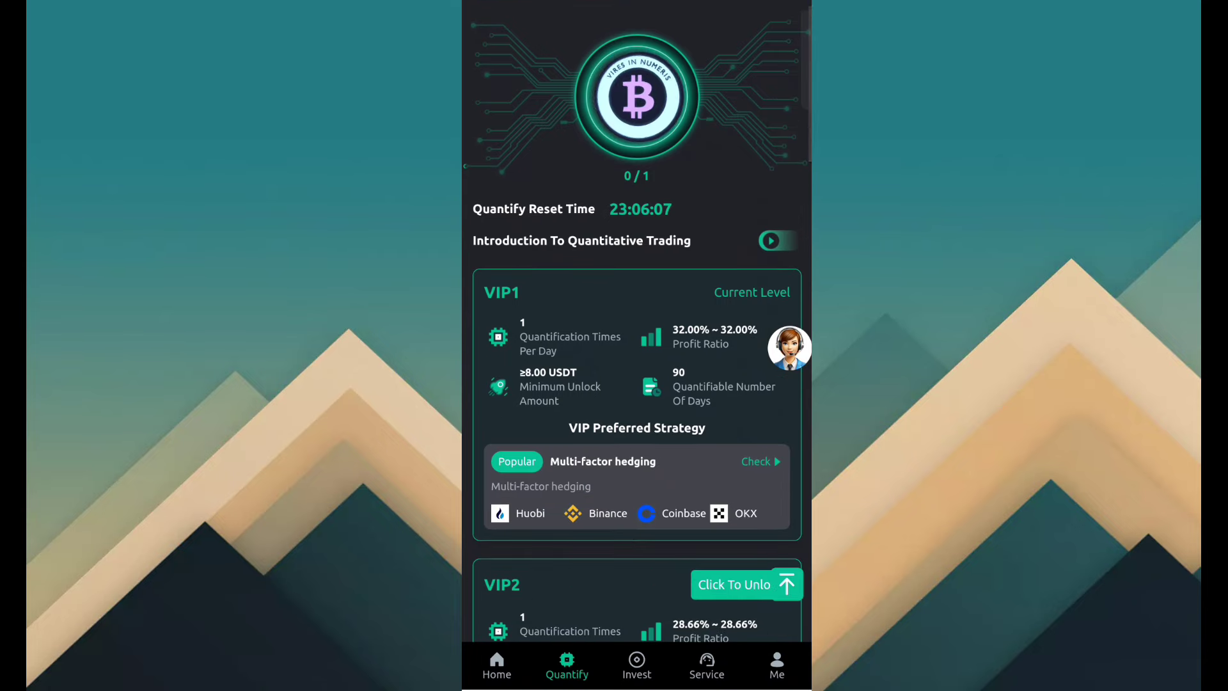
pyautogui.scroll(-2, 744, 434)
pyautogui.scroll(-1, 742, 411)
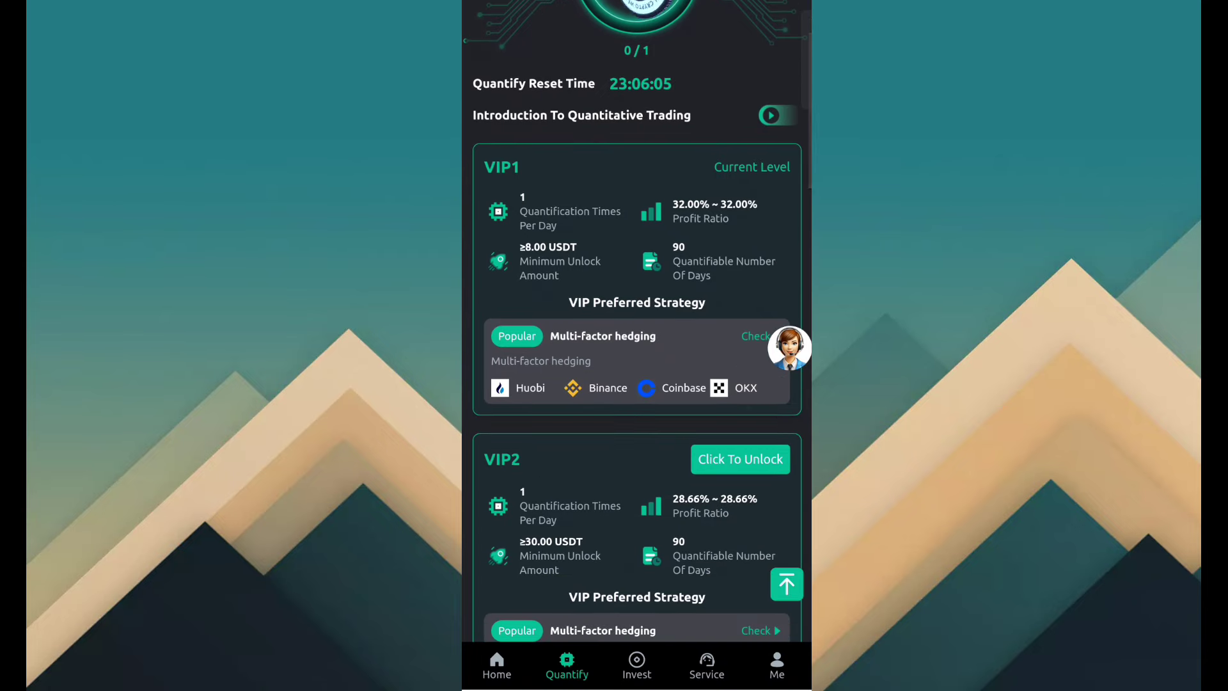
pyautogui.scroll(-1, 637, 322)
pyautogui.scroll(3, 637, 322)
pyautogui.scroll(1, 713, 461)
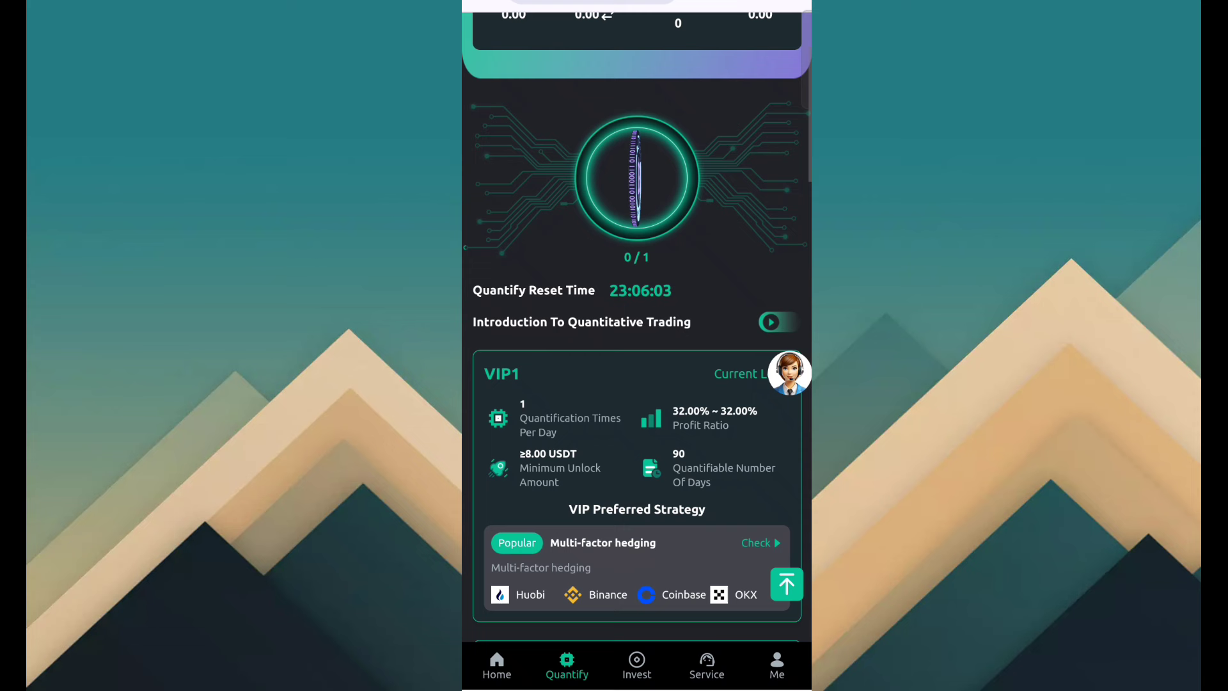
pyautogui.scroll(3, 637, 384)
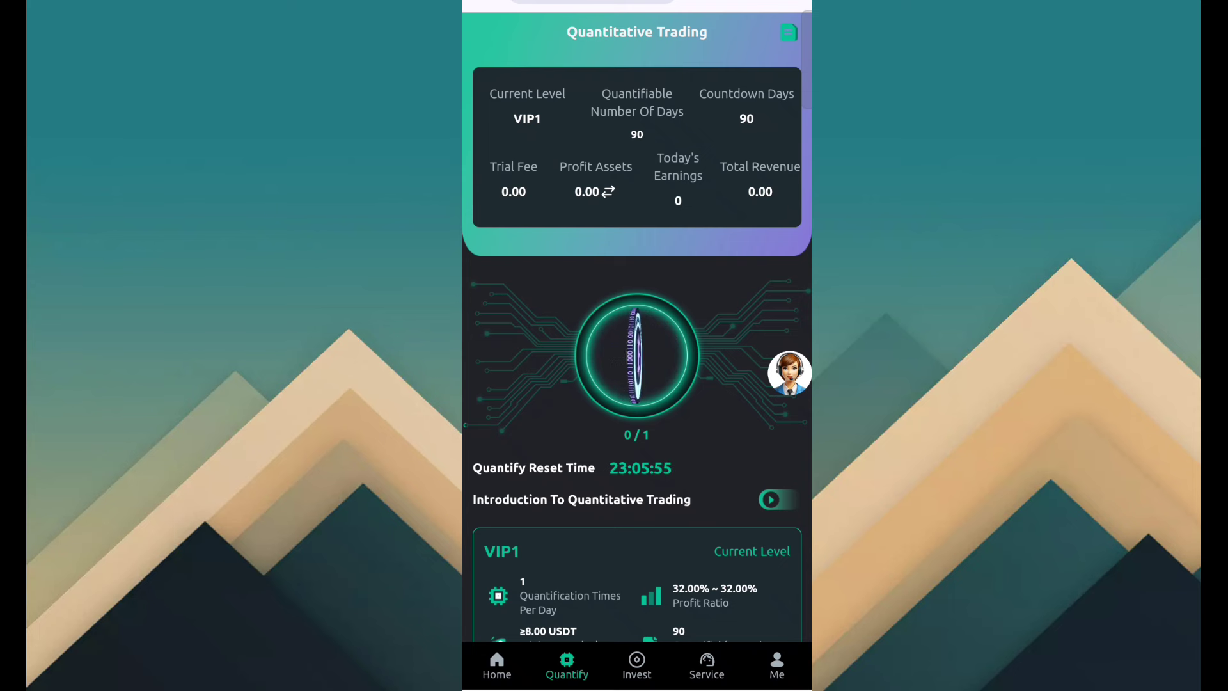
pyautogui.scroll(-1, 748, 521)
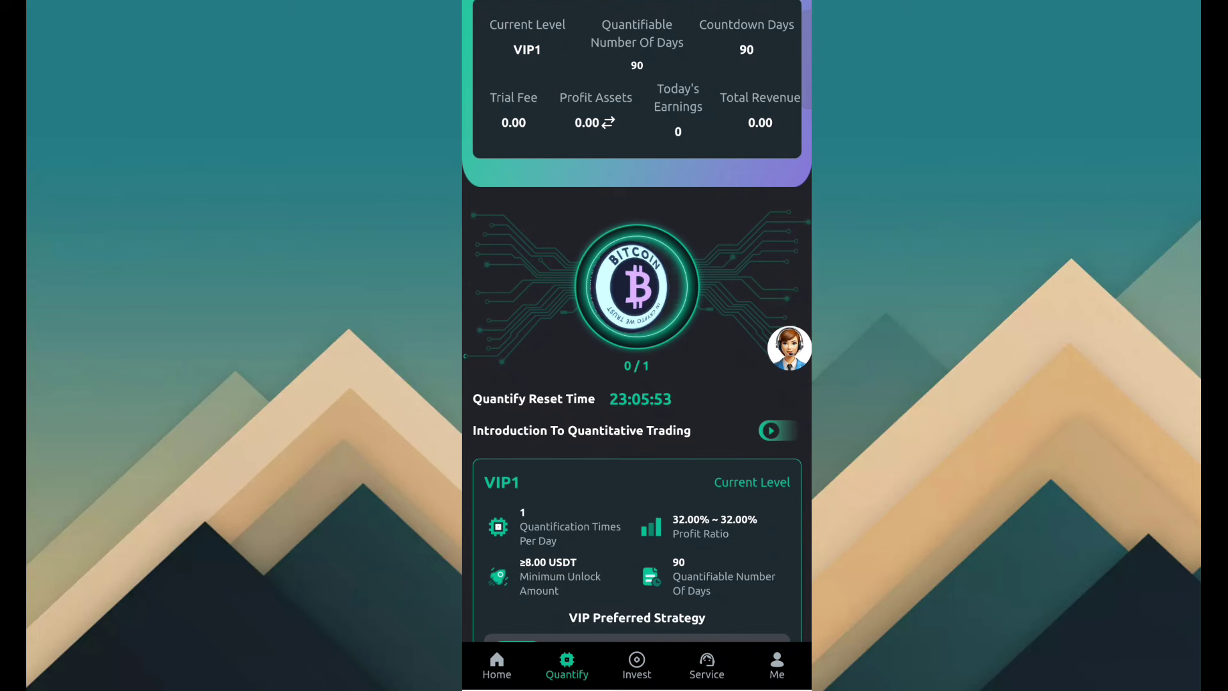
pyautogui.moveTo(788, 347); pyautogui.dragTo(775, 422)
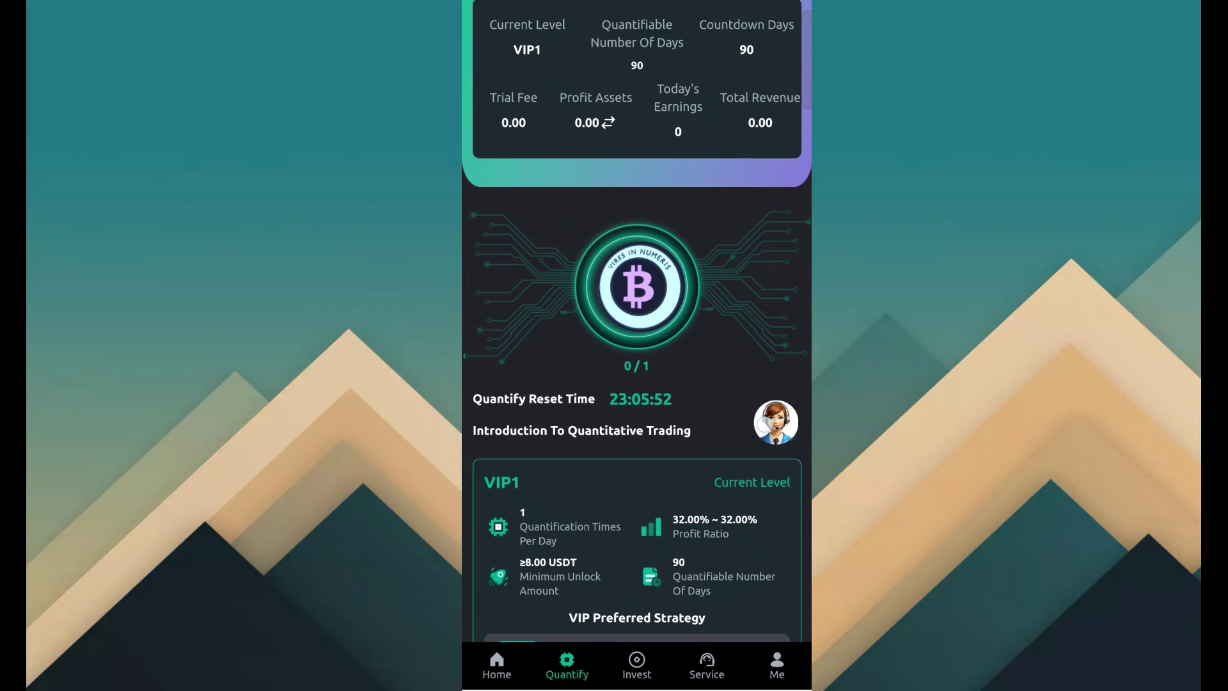
pyautogui.scroll(-2, 636, 384)
pyautogui.scroll(3, 635, 383)
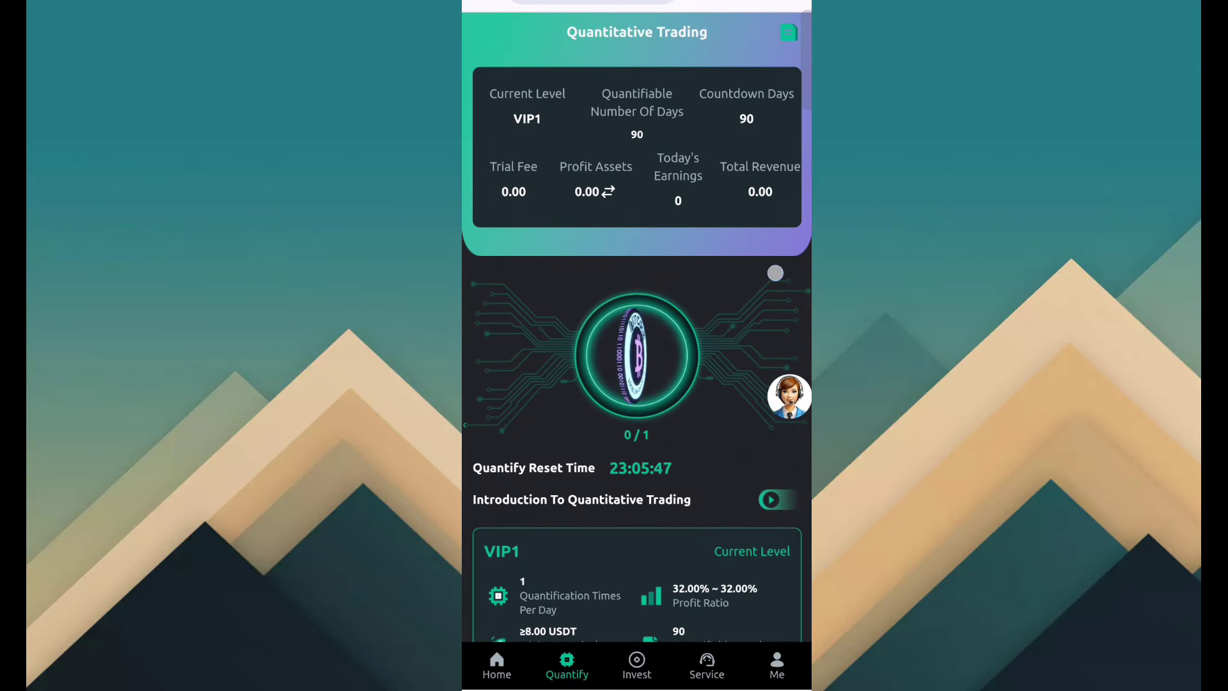
pyautogui.scroll(-2, 740, 422)
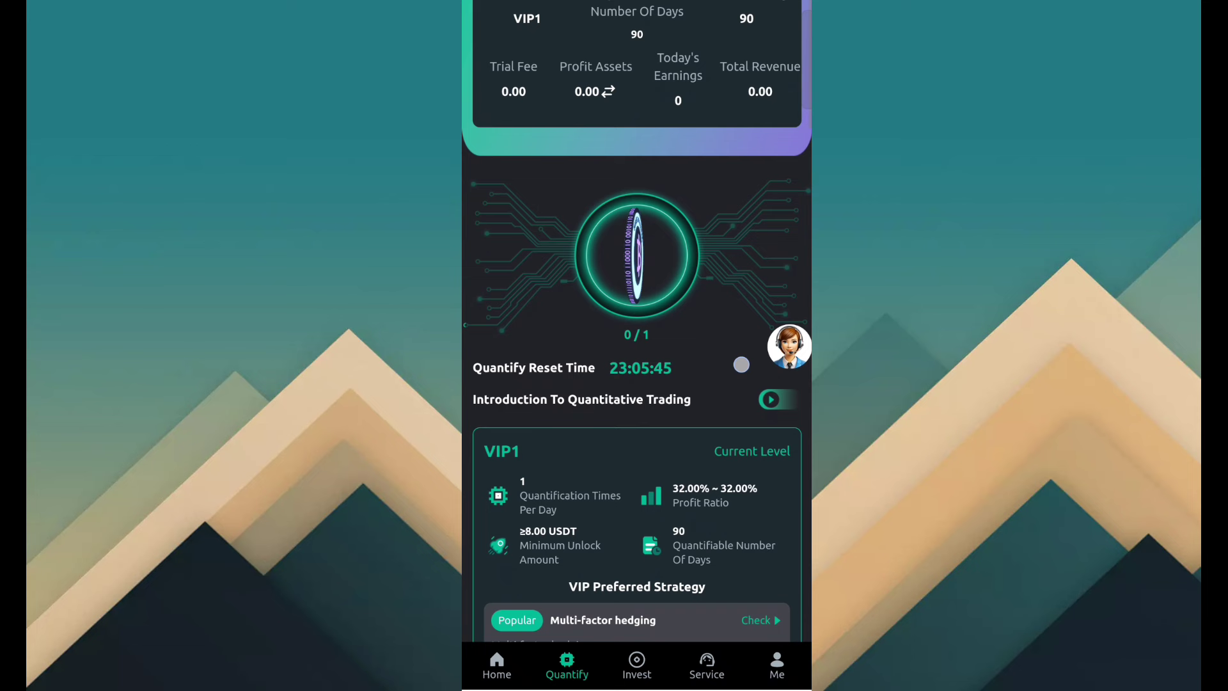
pyautogui.click(635, 252)
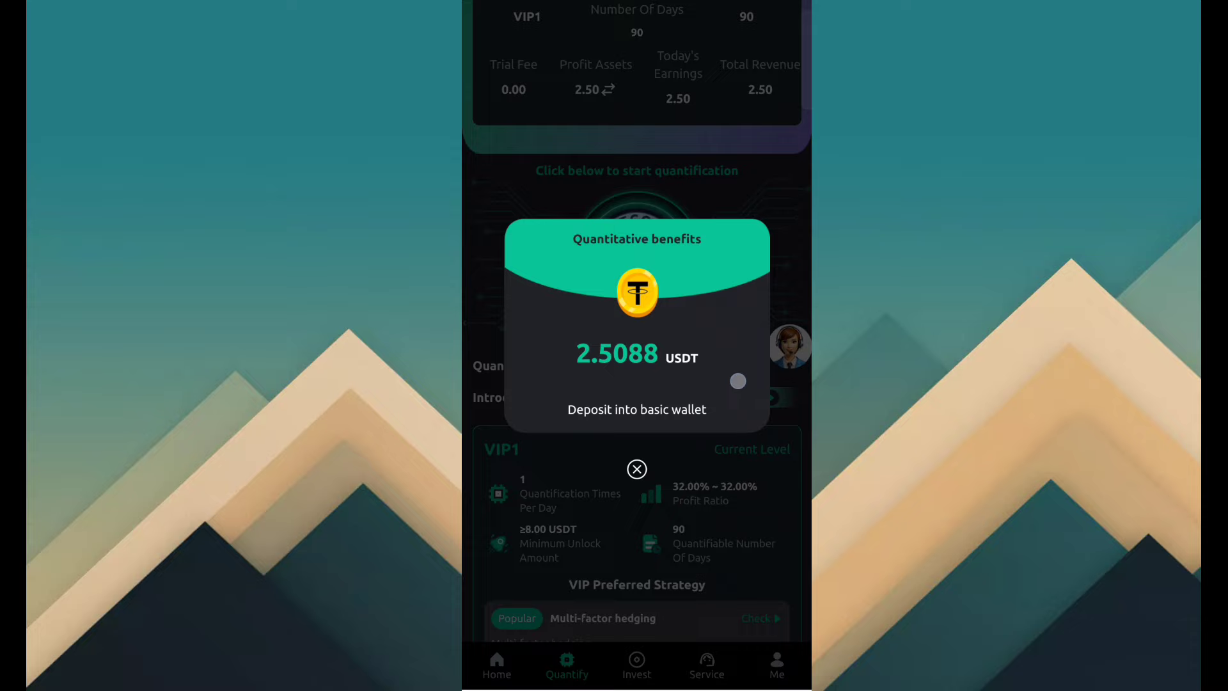
pyautogui.click(637, 468)
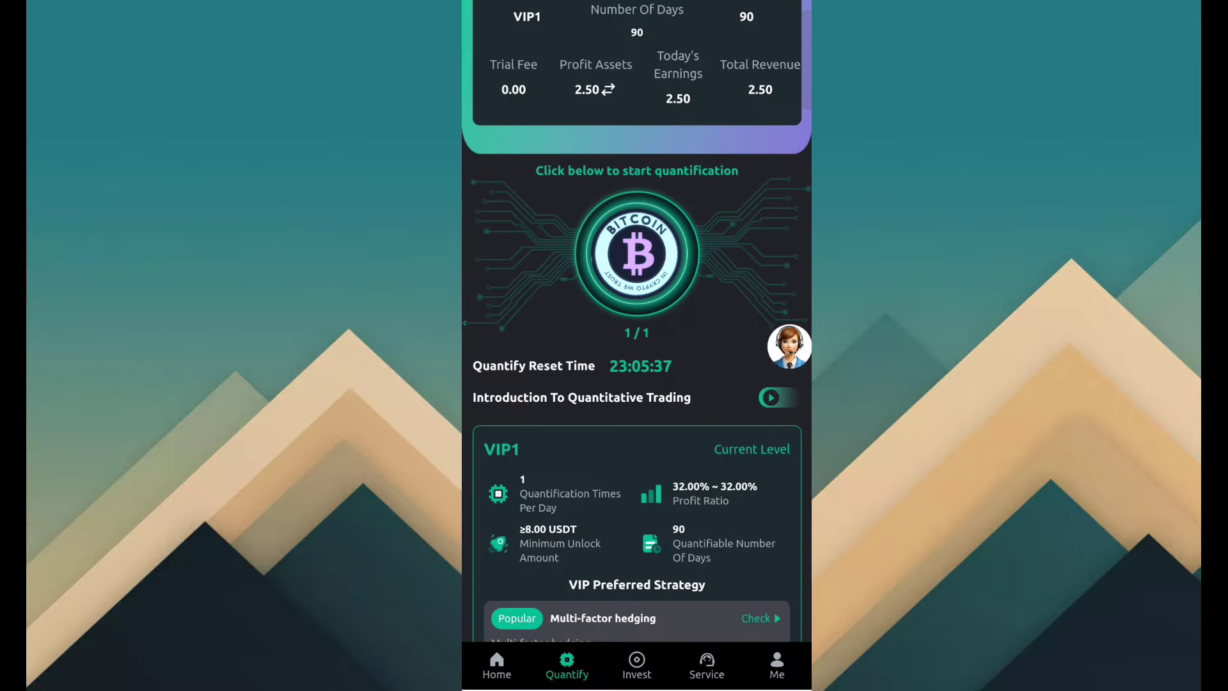
# - From Home, open the withdrawal form and enter a 2.5088 USDT amount
pyautogui.click(636, 664)
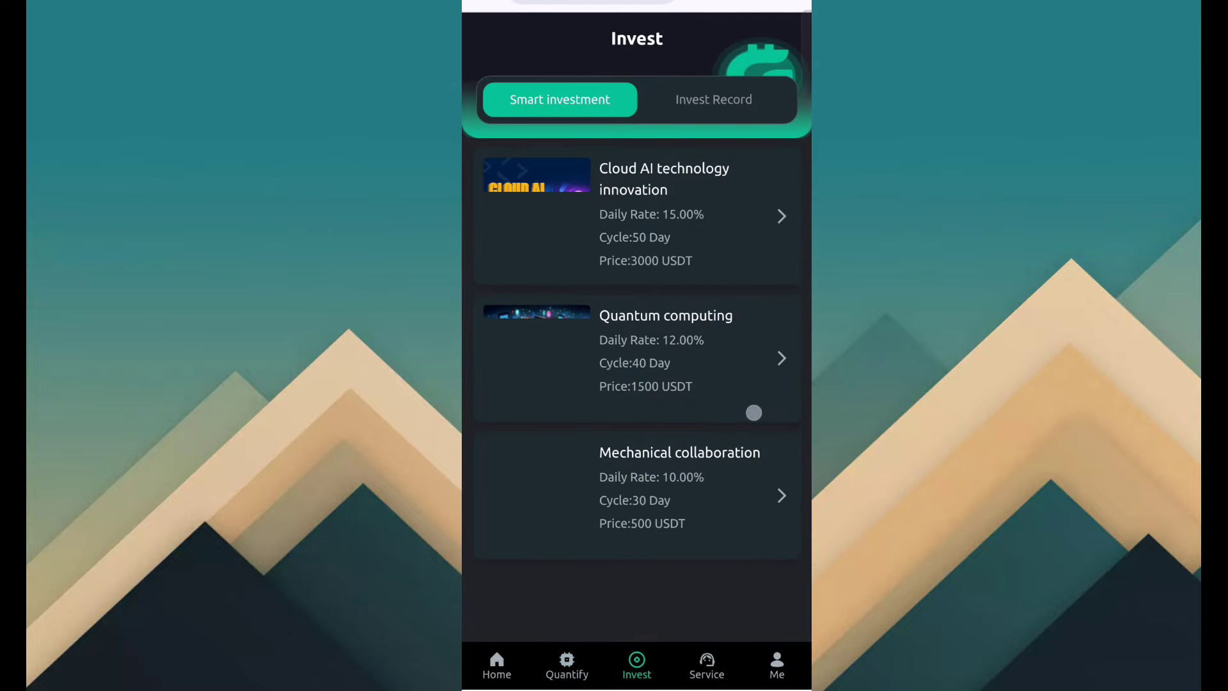
pyautogui.click(504, 667)
pyautogui.click(655, 510)
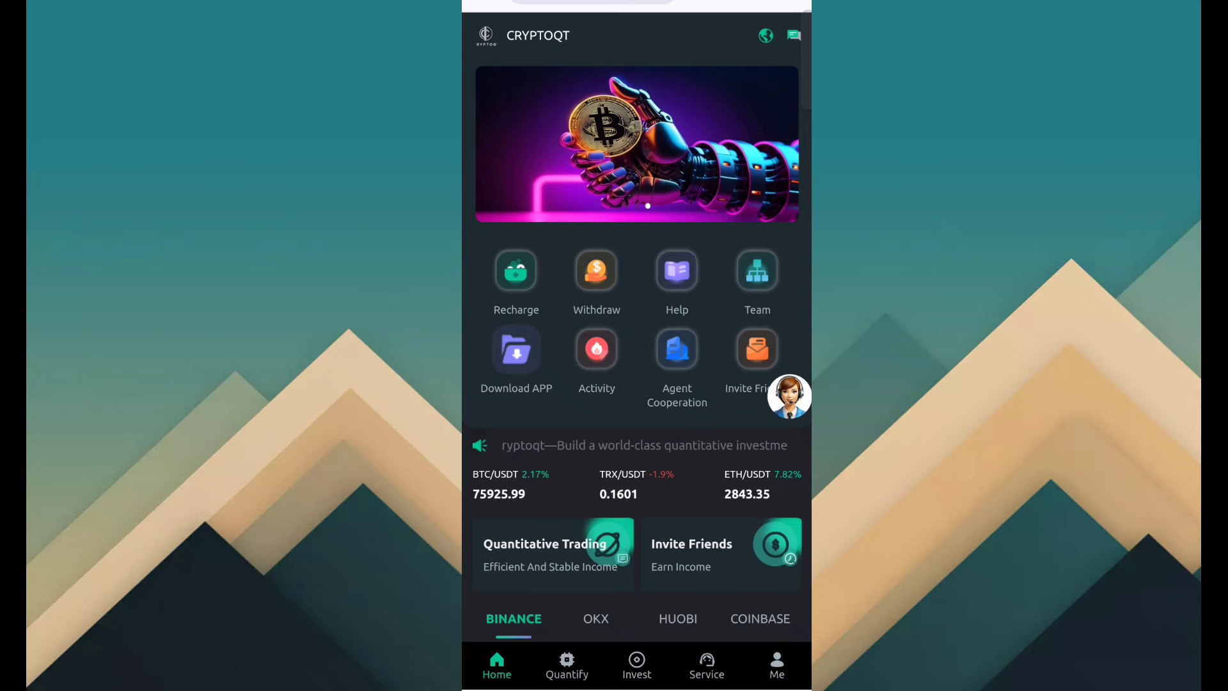
pyautogui.click(595, 280)
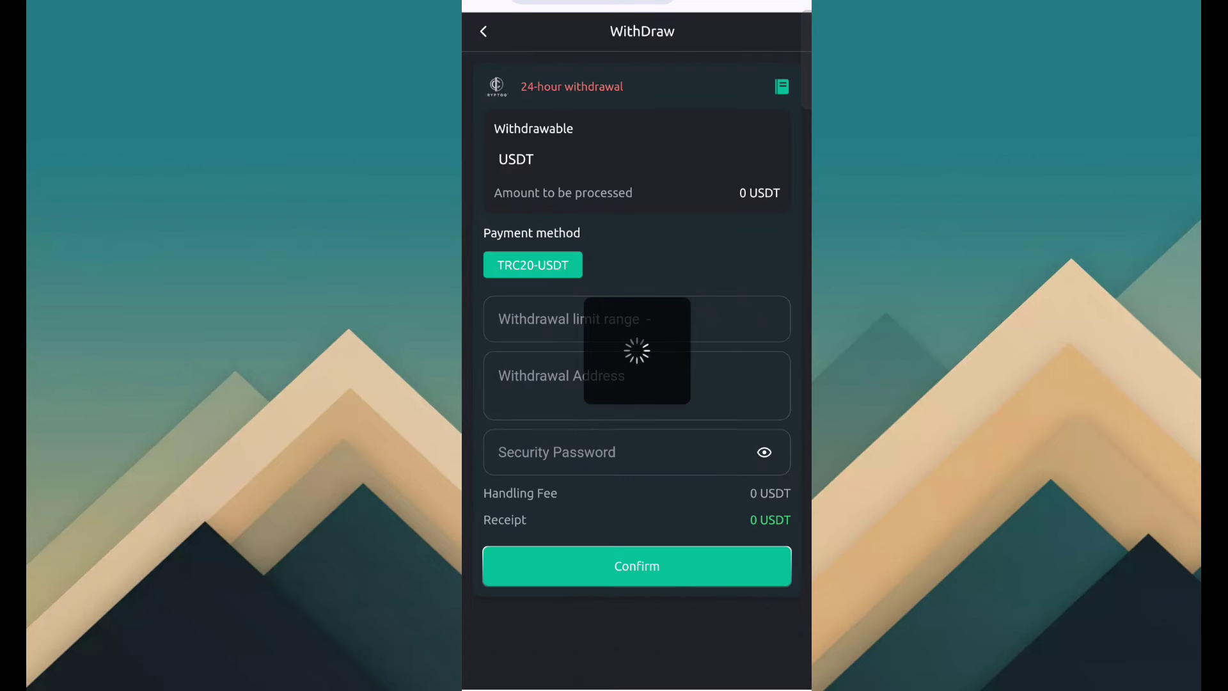
pyautogui.click(636, 319)
pyautogui.write('2.5088')
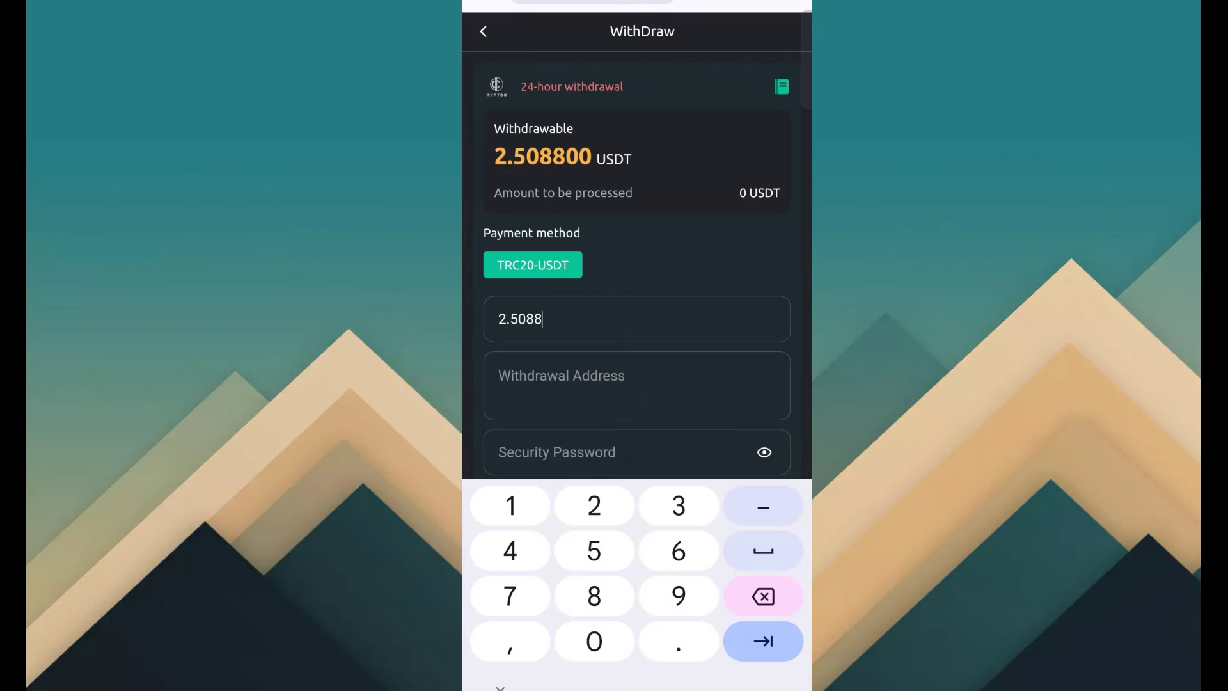
pyautogui.click(698, 383)
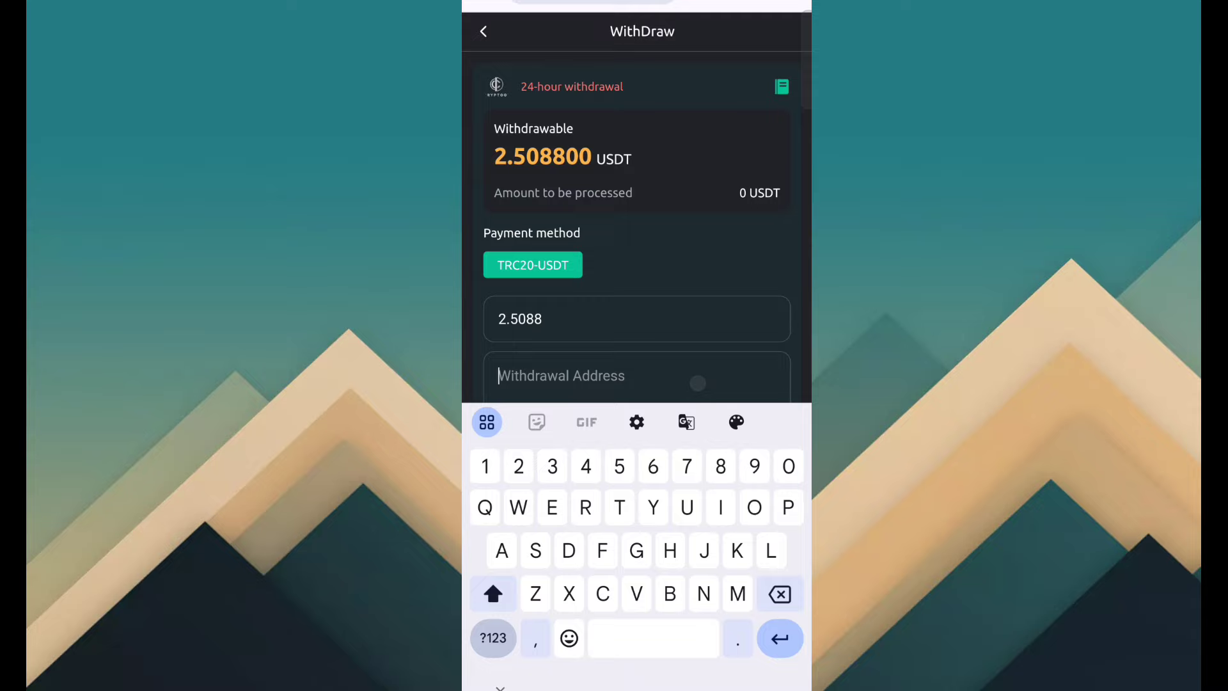
# - Copy the TronLink Pro receiving address and return to the withdrawal form
pyautogui.moveTo(636, 686); pyautogui.dragTo(636, 431)
pyautogui.click(680, 479)
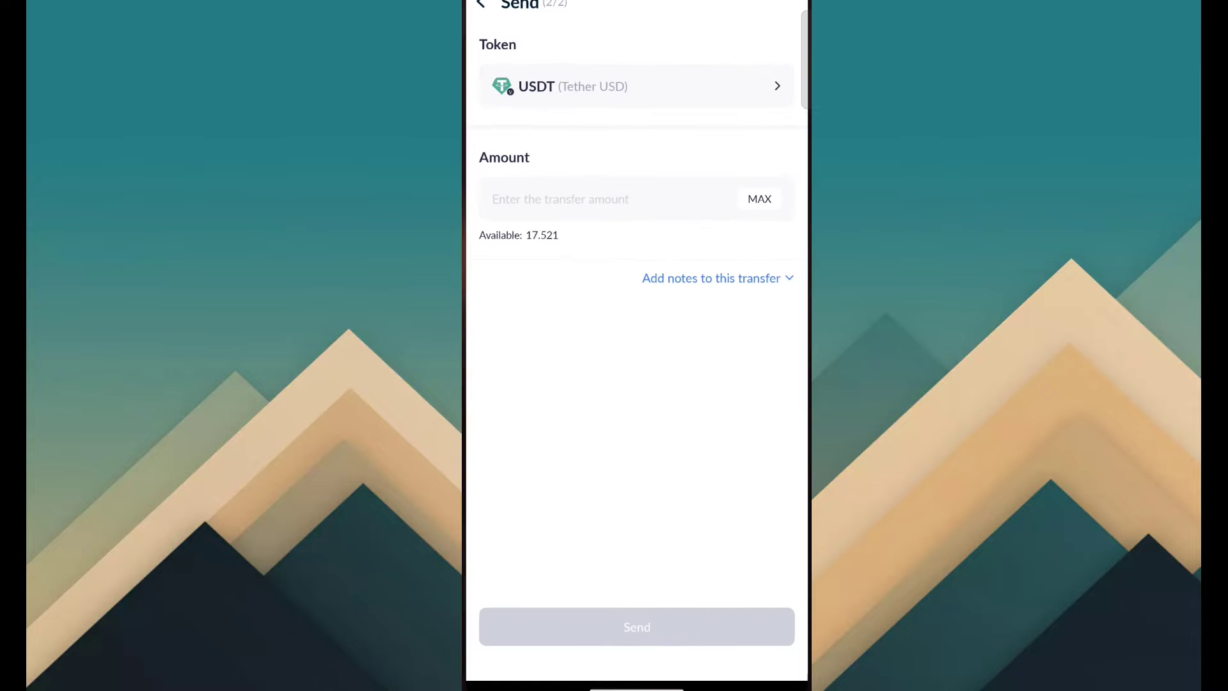
pyautogui.moveTo(809, 446); pyautogui.dragTo(724, 447)
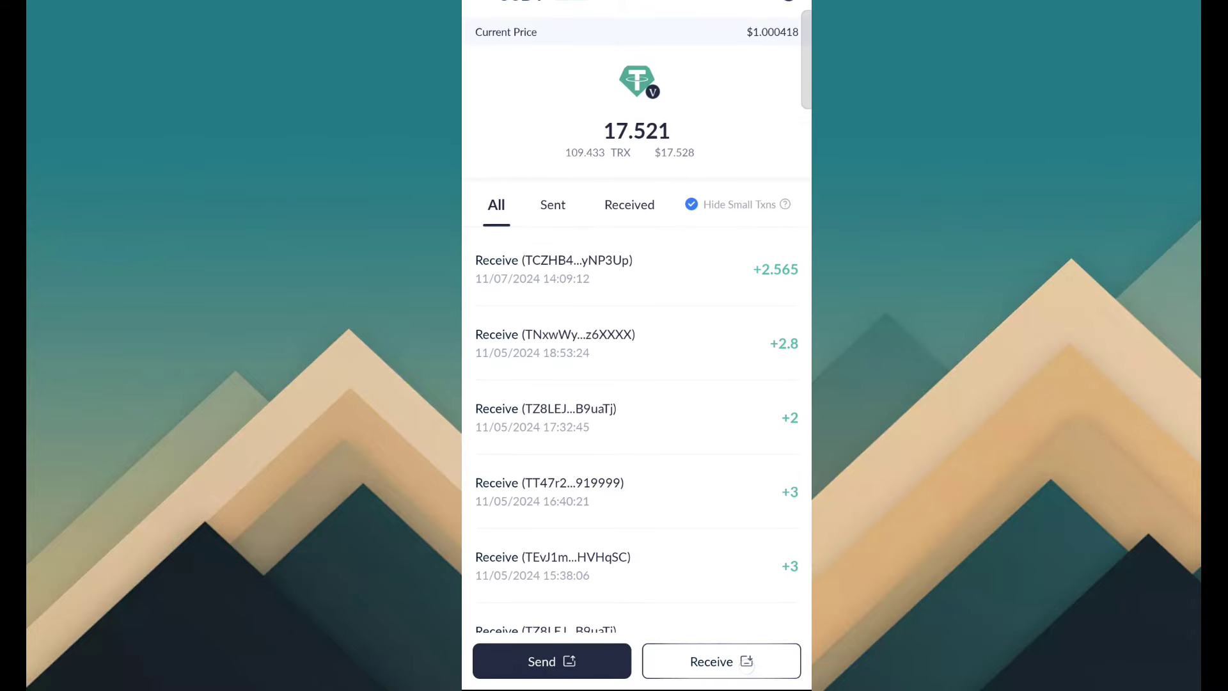
pyautogui.click(718, 661)
pyautogui.click(746, 347)
pyautogui.moveTo(636, 686); pyautogui.dragTo(636, 432)
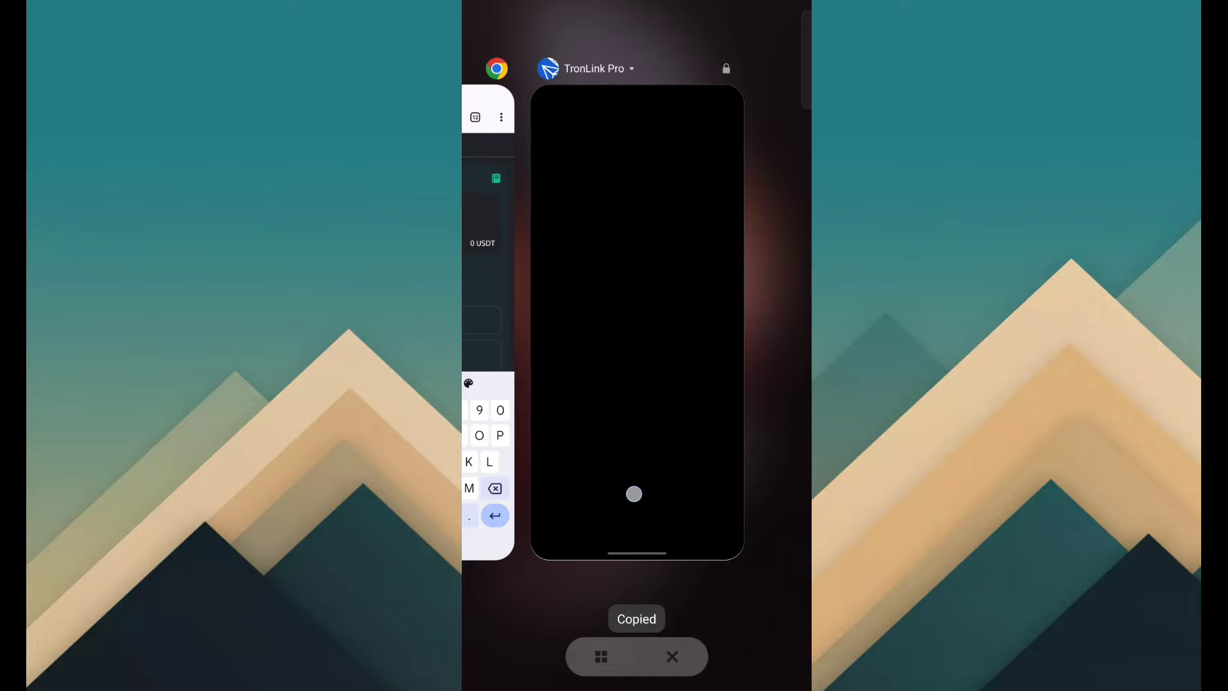
pyautogui.moveTo(537, 384); pyautogui.dragTo(730, 383)
pyautogui.click(636, 287)
# - Paste the TronLink address, enter the security password, and confirm the 2.5088 USDT withdrawal
pyautogui.click(704, 371)
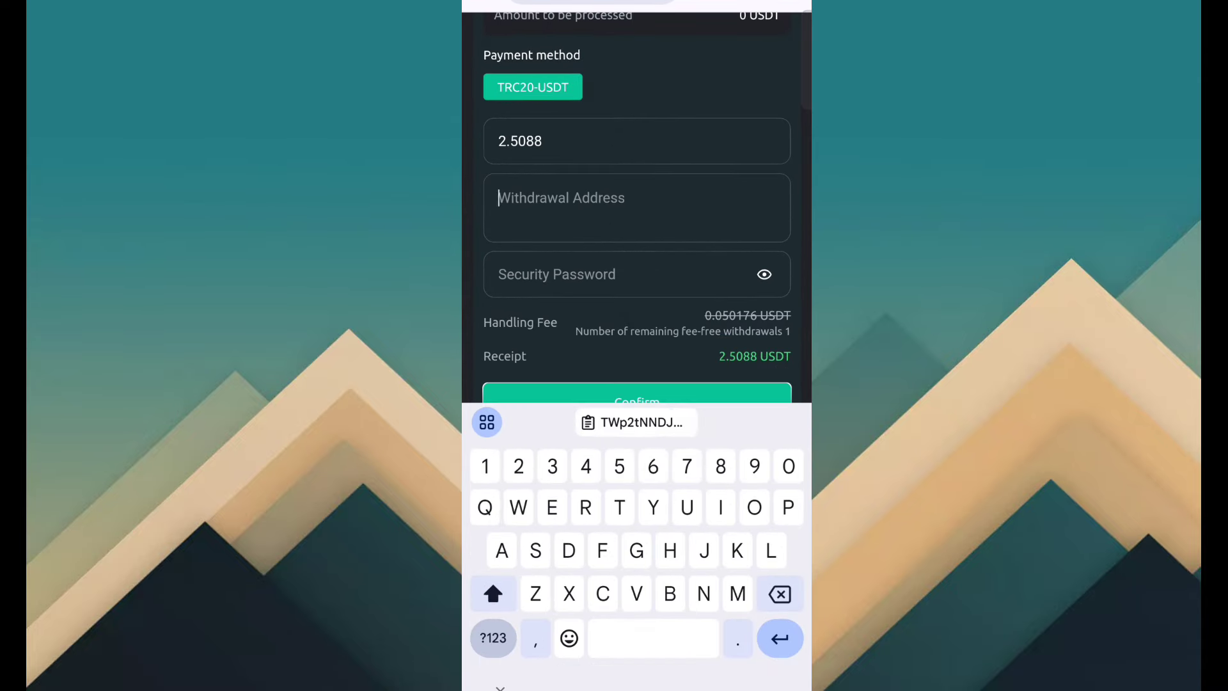
pyautogui.click(640, 422)
pyautogui.click(639, 293)
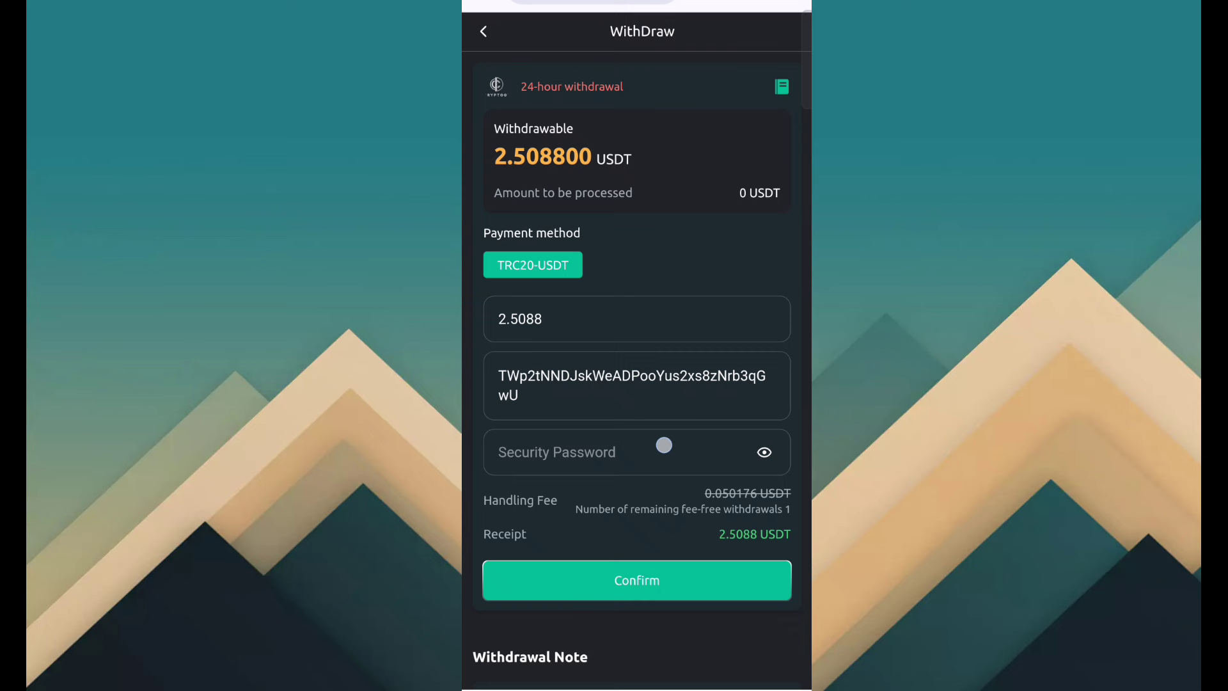
pyautogui.click(635, 580)
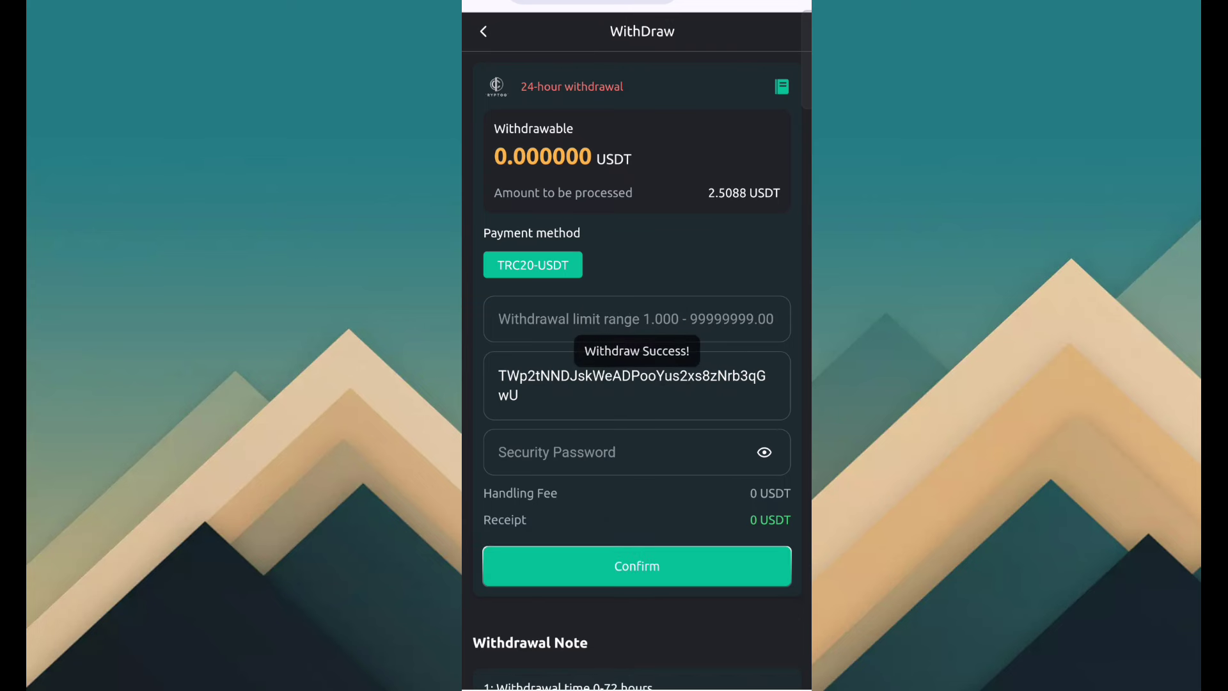
pyautogui.moveTo(717, 385); pyautogui.dragTo(615, 384)
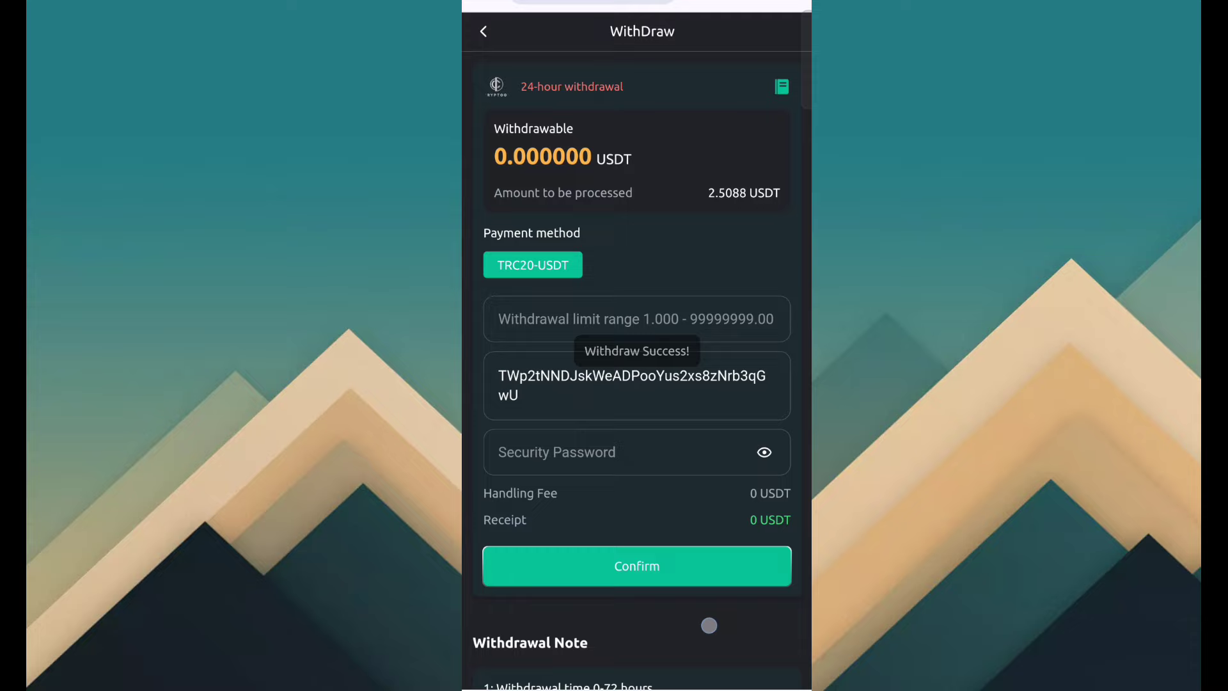
pyautogui.moveTo(710, 633); pyautogui.dragTo(710, 460)
pyautogui.moveTo(575, 427); pyautogui.dragTo(666, 432)
# - Refresh the USDT history in TronLink Pro and open the +2.5088 receipt's transaction details
pyautogui.click(676, 419)
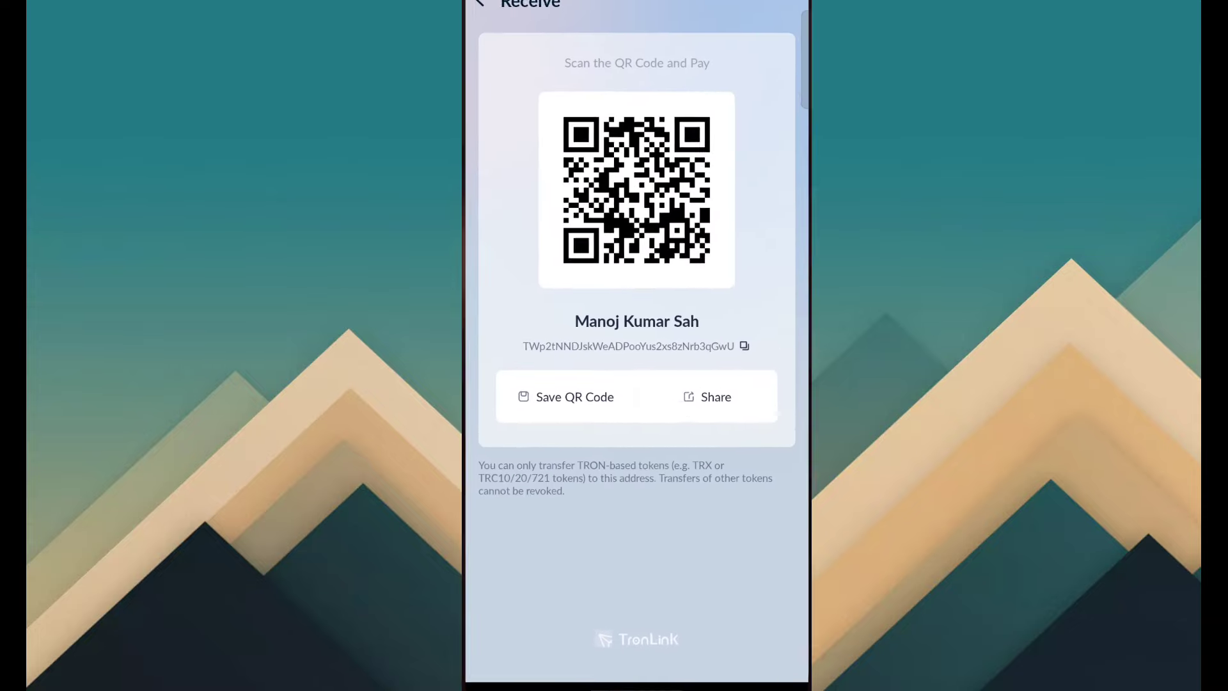
pyautogui.click(480, 6)
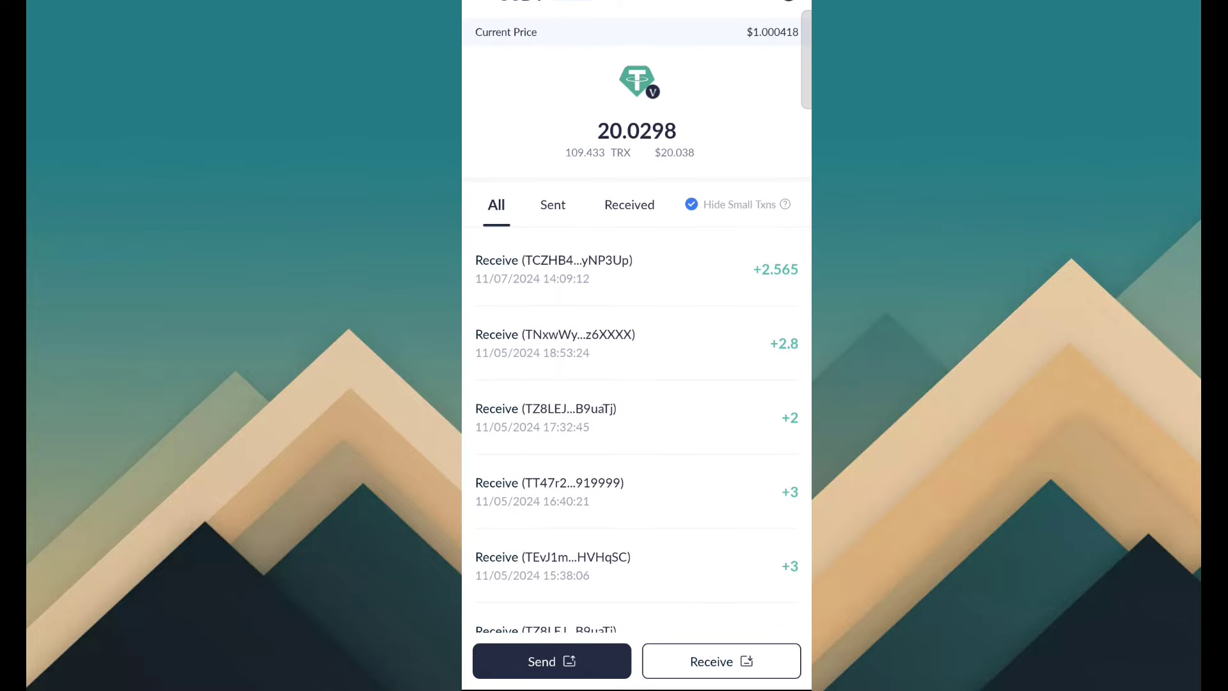
pyautogui.moveTo(683, 324); pyautogui.dragTo(683, 432)
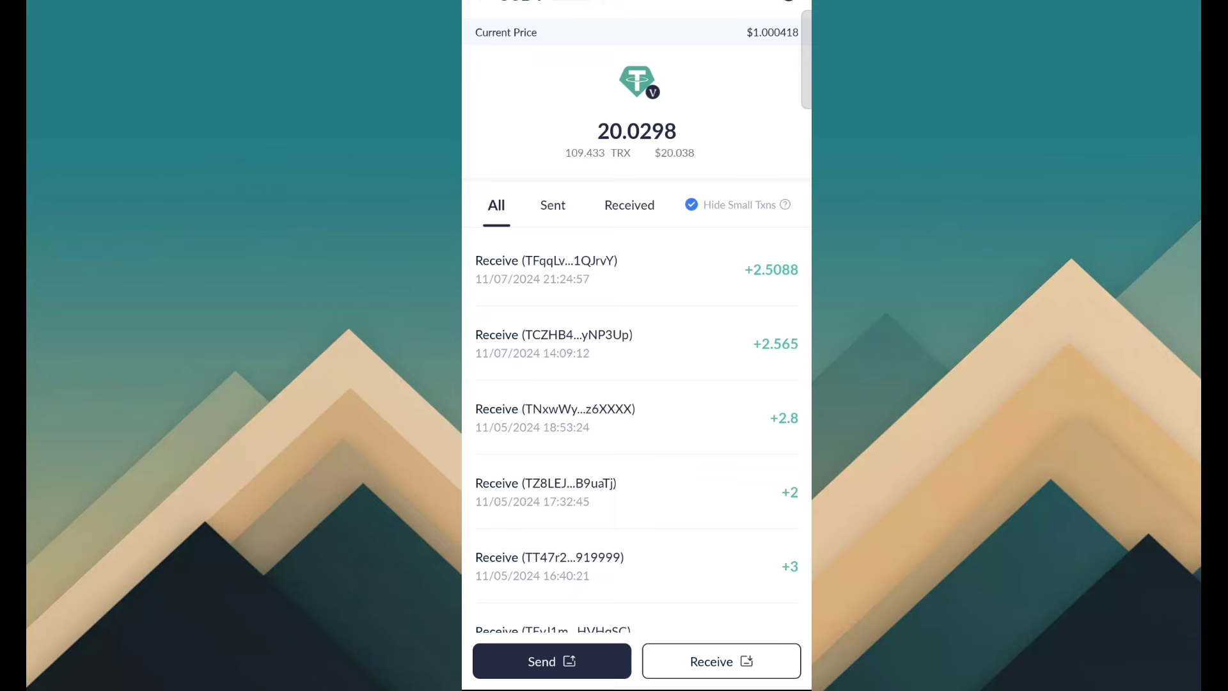
pyautogui.click(636, 269)
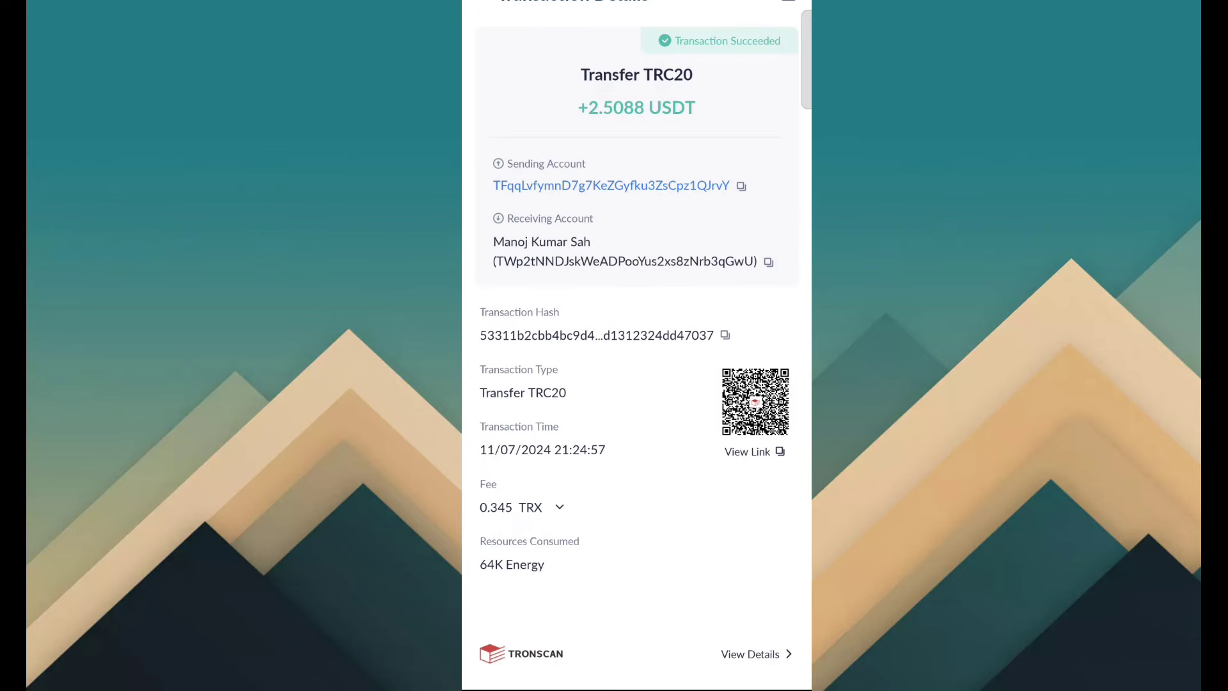